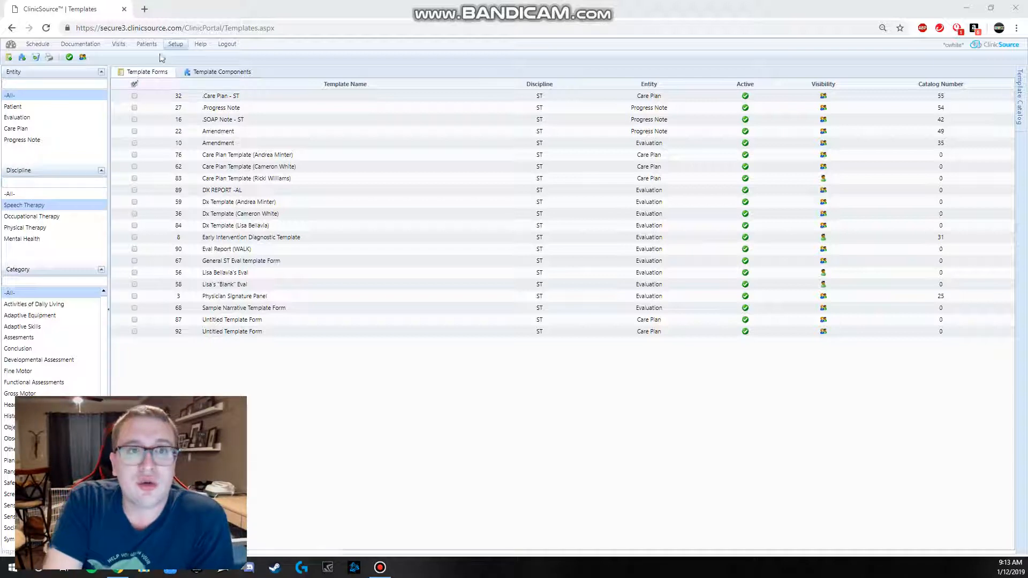
Show the template forms for all disciplines and look through the full list.
mouse_move(179, 47)
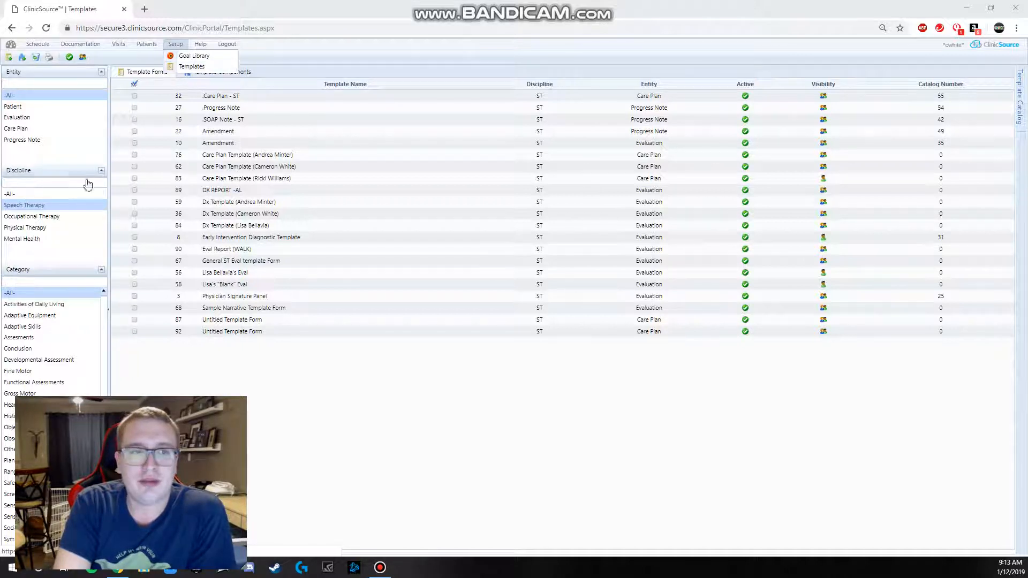
click(71, 194)
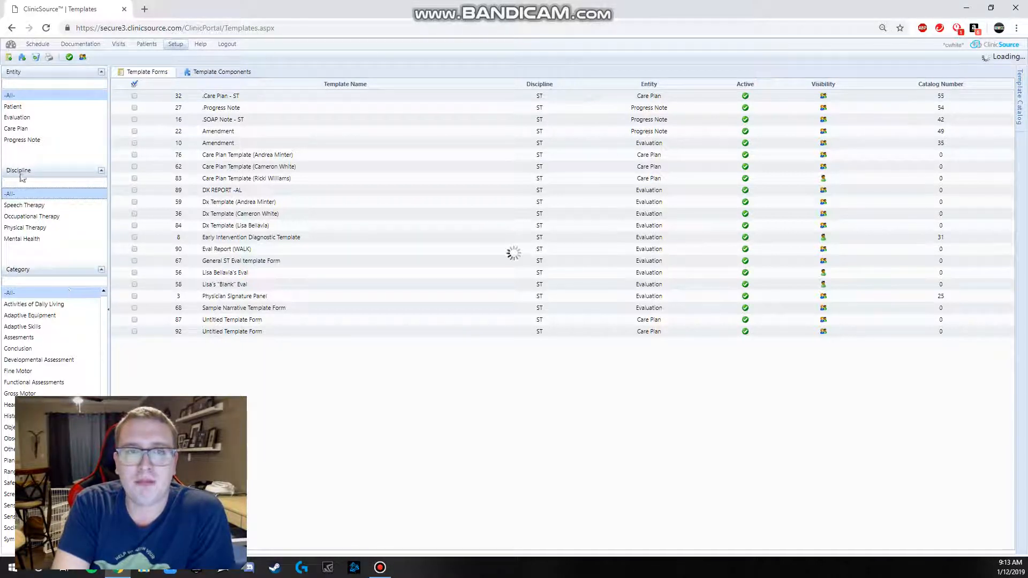
scroll(298, 259, down, 3)
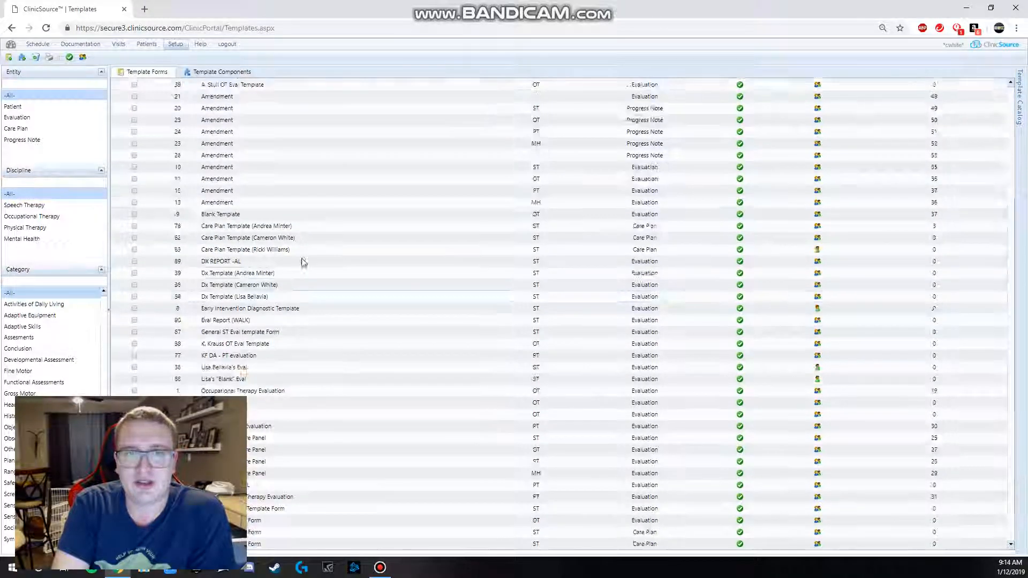
scroll(305, 214, up, 3)
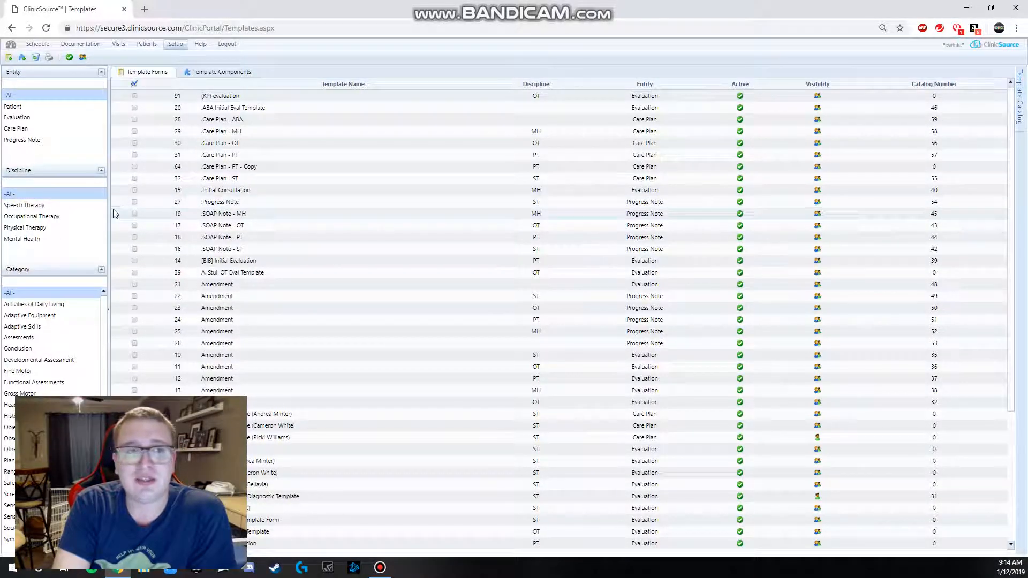
scroll(333, 213, down, 3)
scroll(343, 269, up, 3)
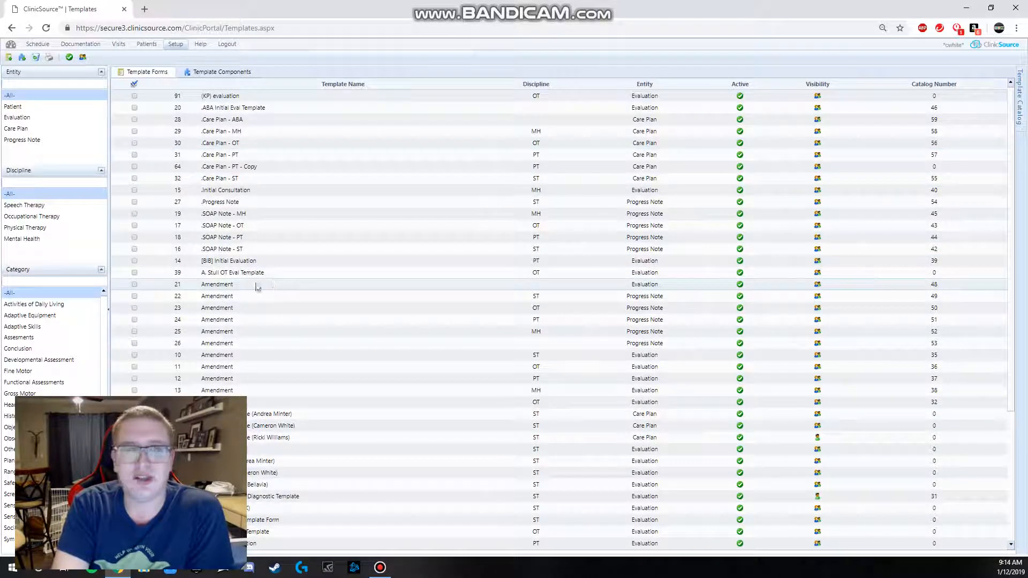
Filter the template forms by Speech Therapy, Occupational Therapy and Physical Therapy in turn, ending on Speech Therapy.
click(52, 207)
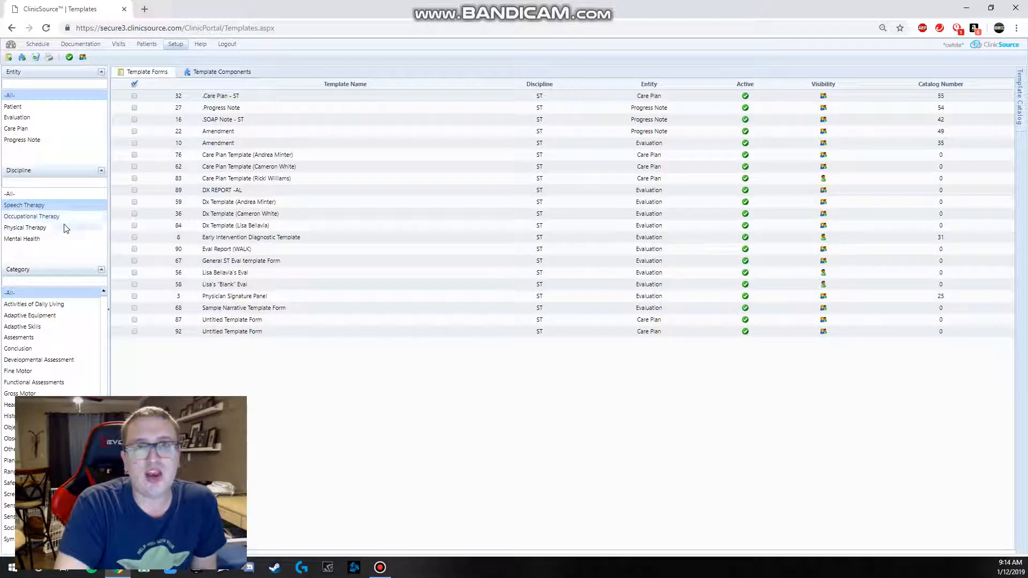
click(57, 217)
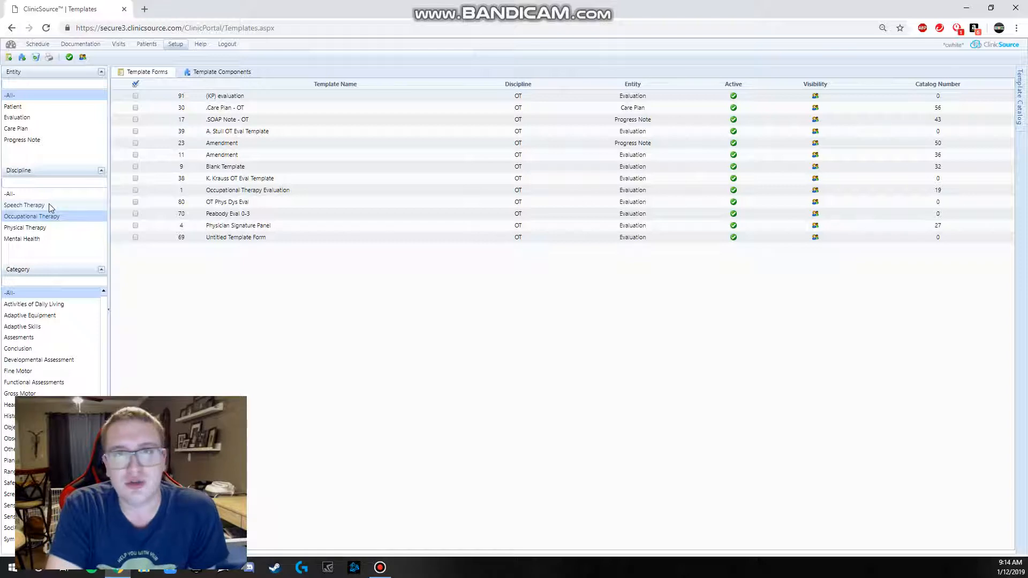
click(38, 228)
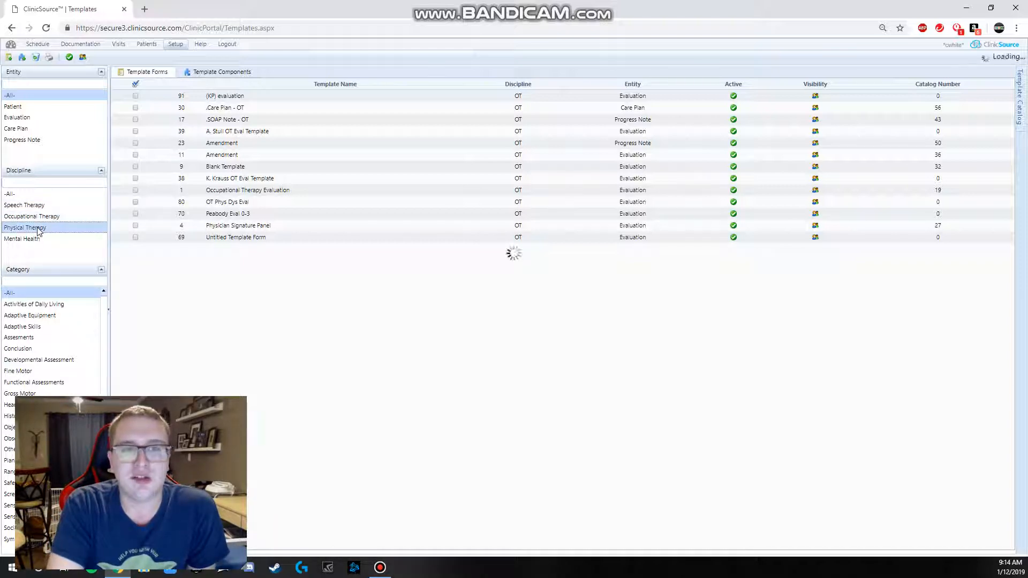
click(36, 205)
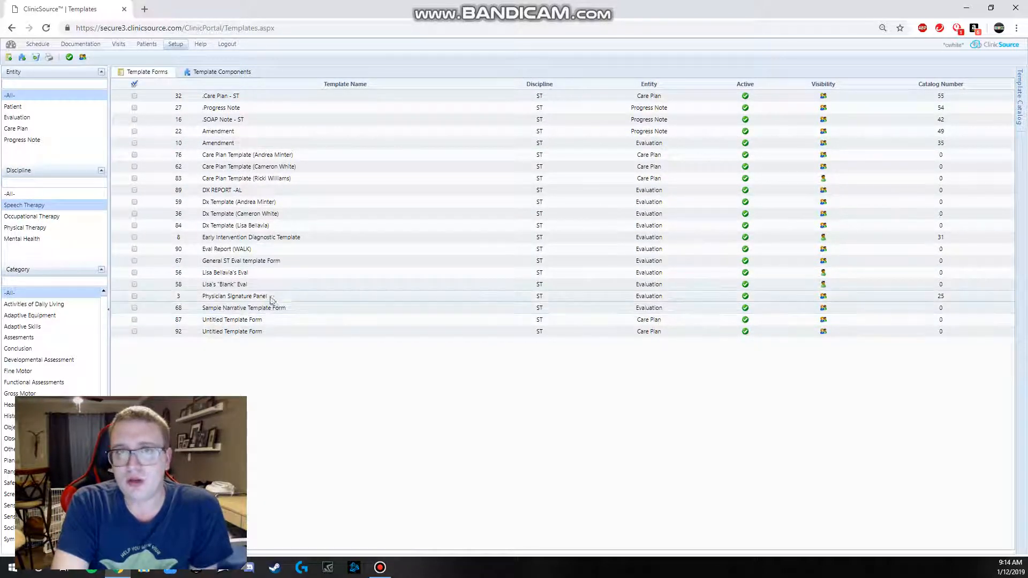
Create a new template form from the template list.
click(9, 58)
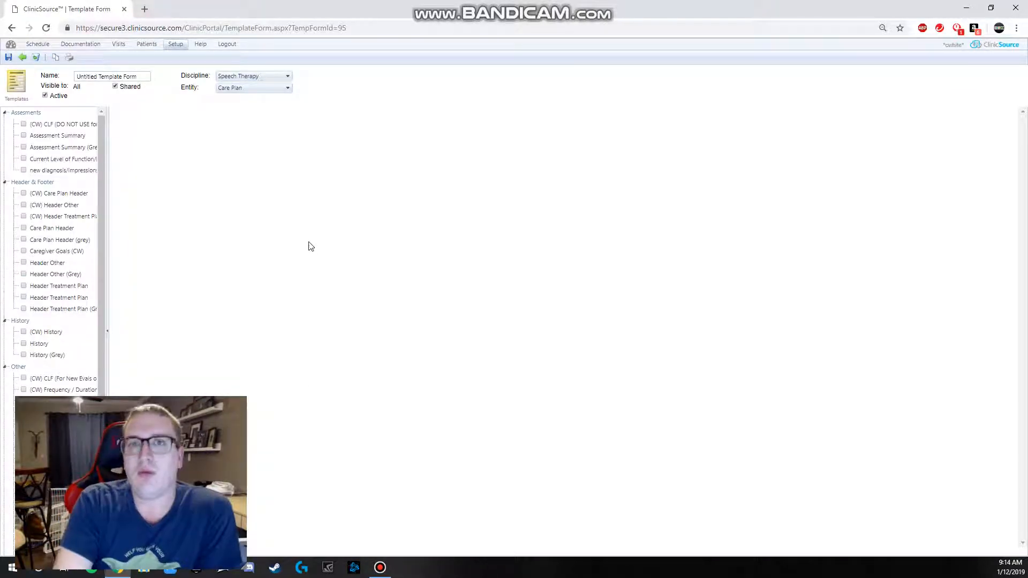
drag(104, 185, 110, 152)
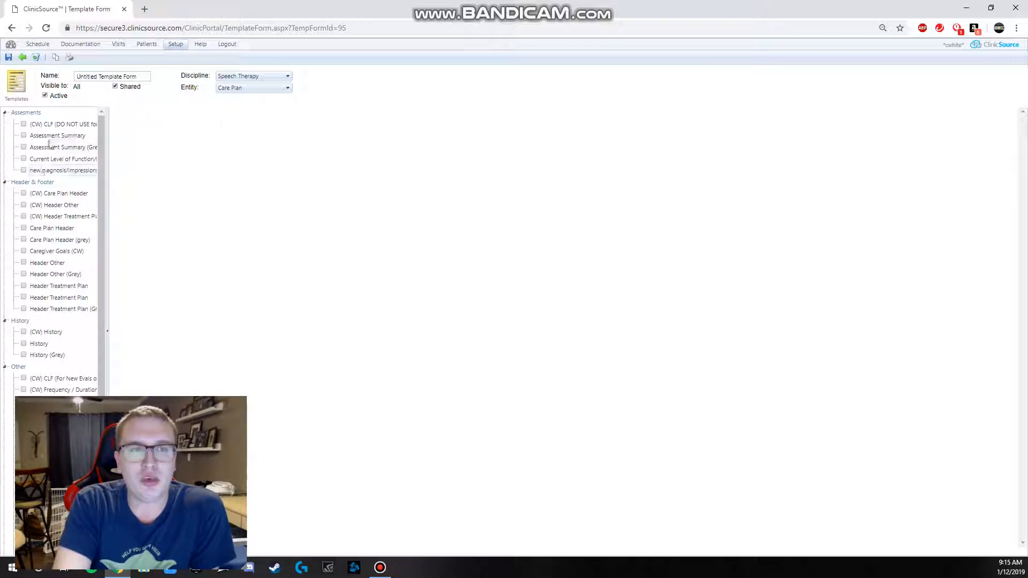
drag(54, 137, 50, 142)
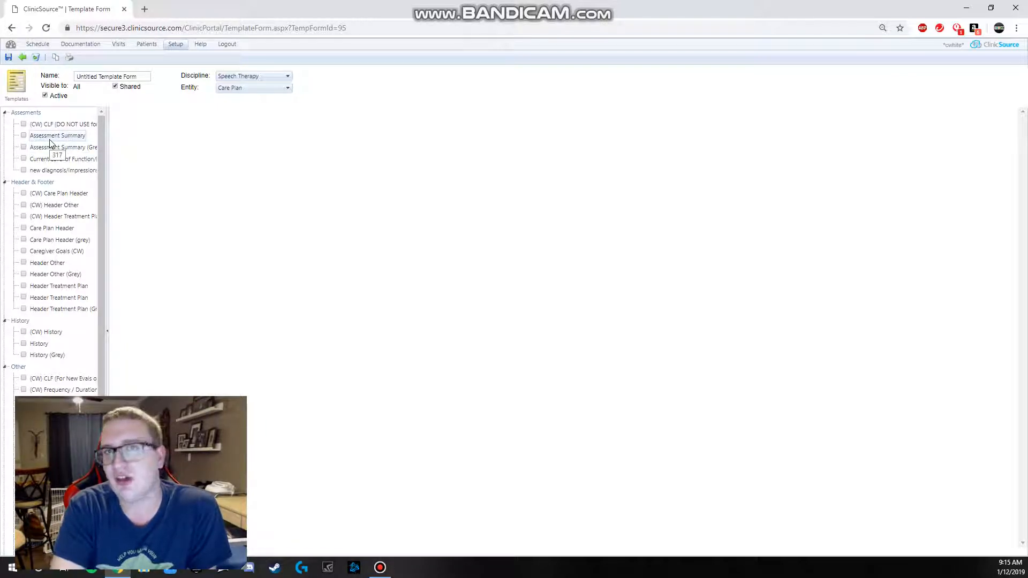
drag(51, 142, 87, 163)
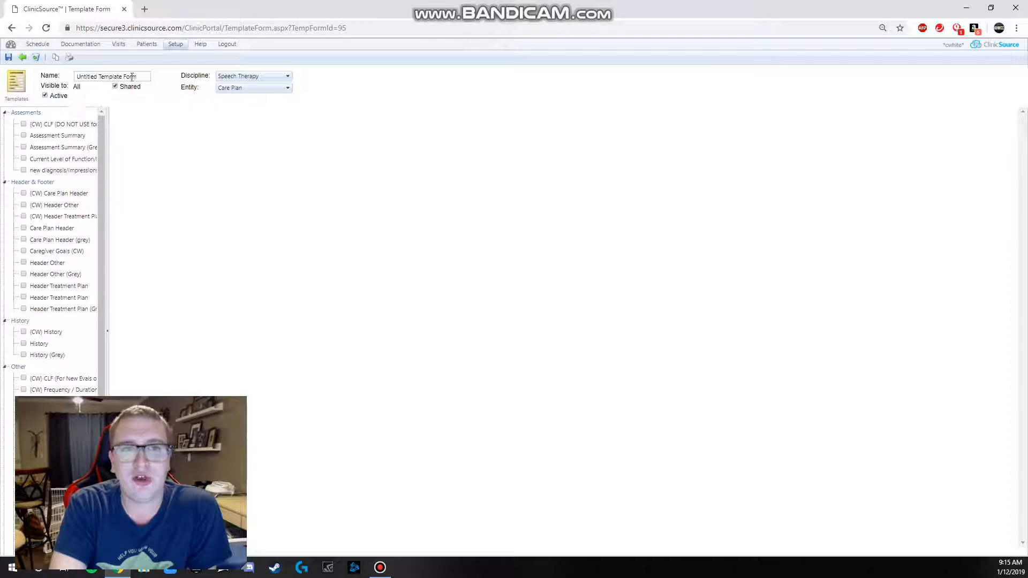
Name the template form "eval report template (CW)" and set its entity to Evaluation.
drag(143, 77, 46, 84)
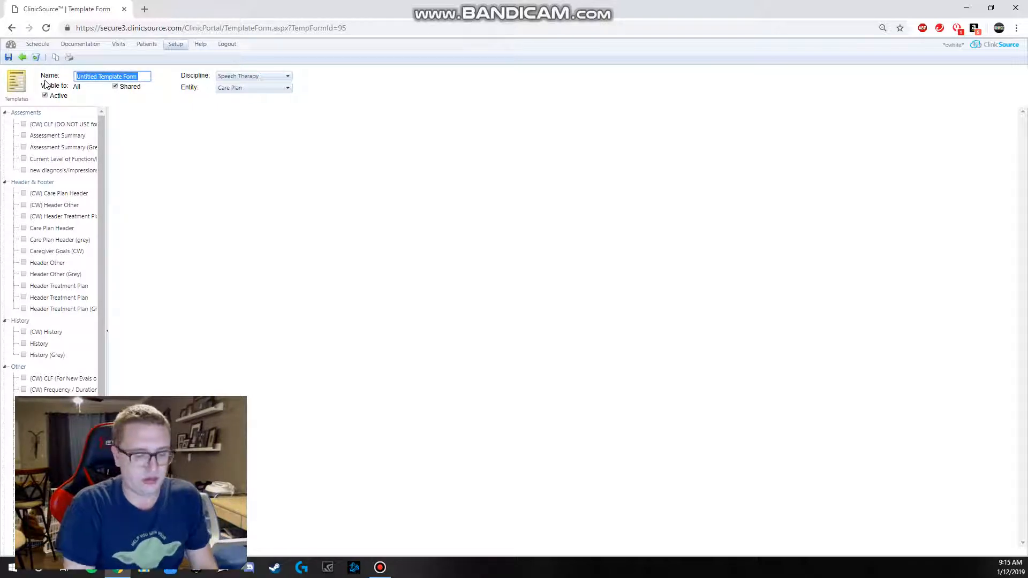
text(eva)
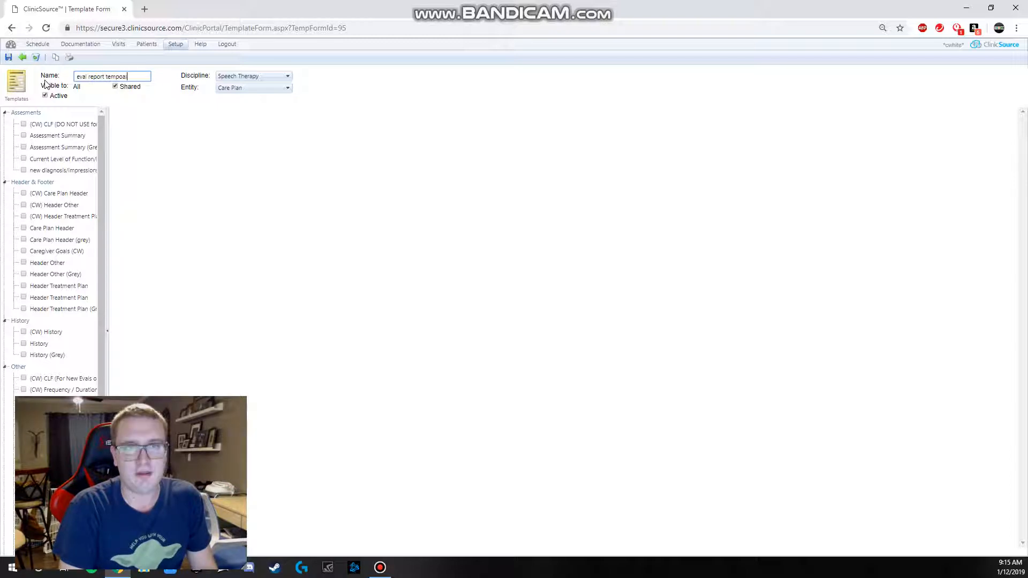
text(l report template)
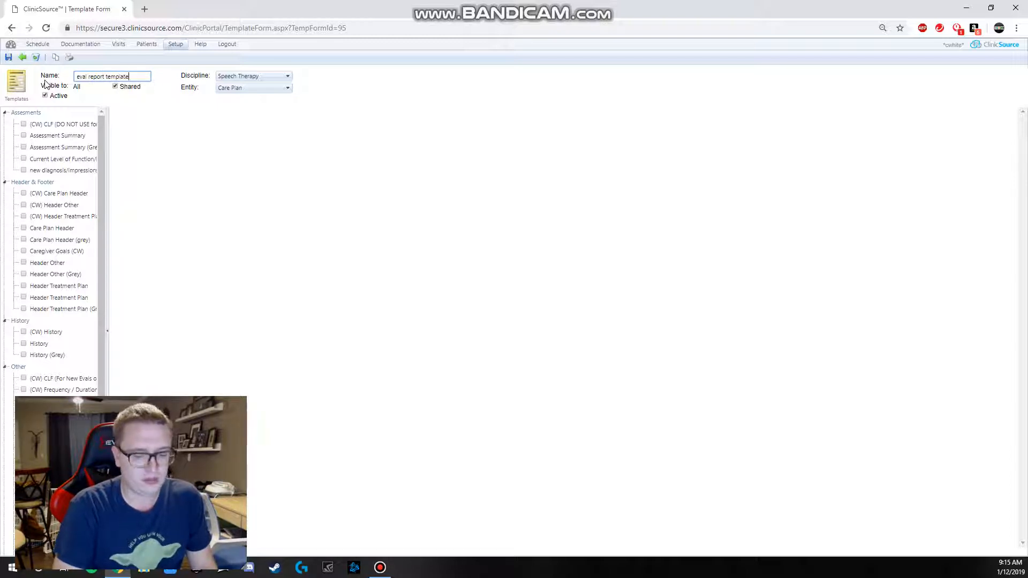
text( (CW))
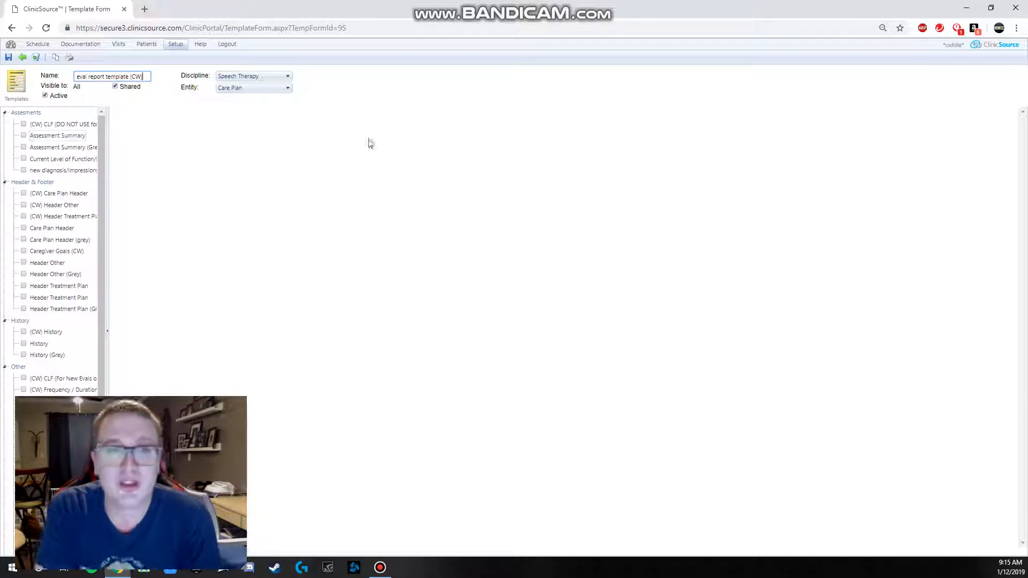
click(270, 88)
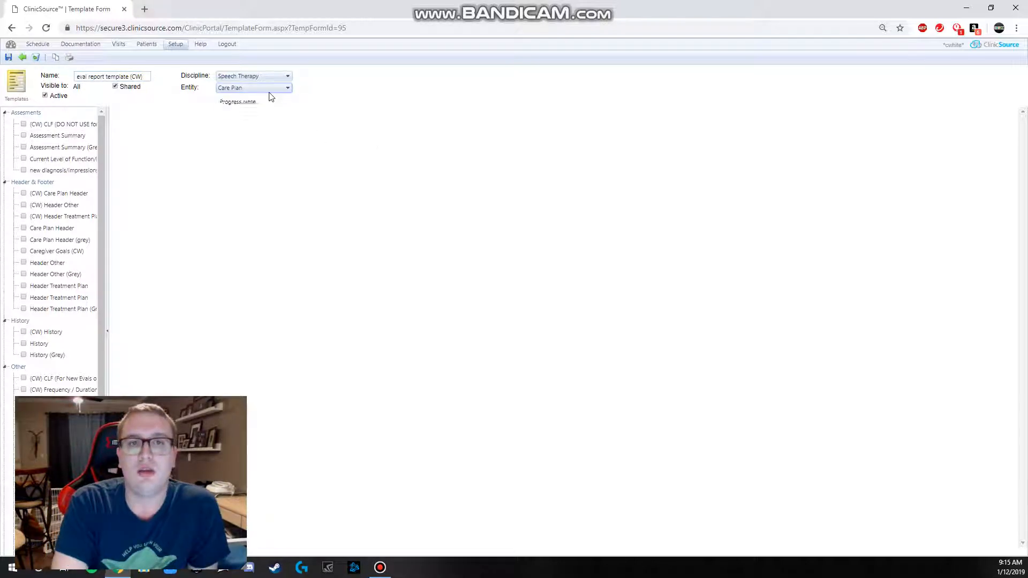
click(259, 111)
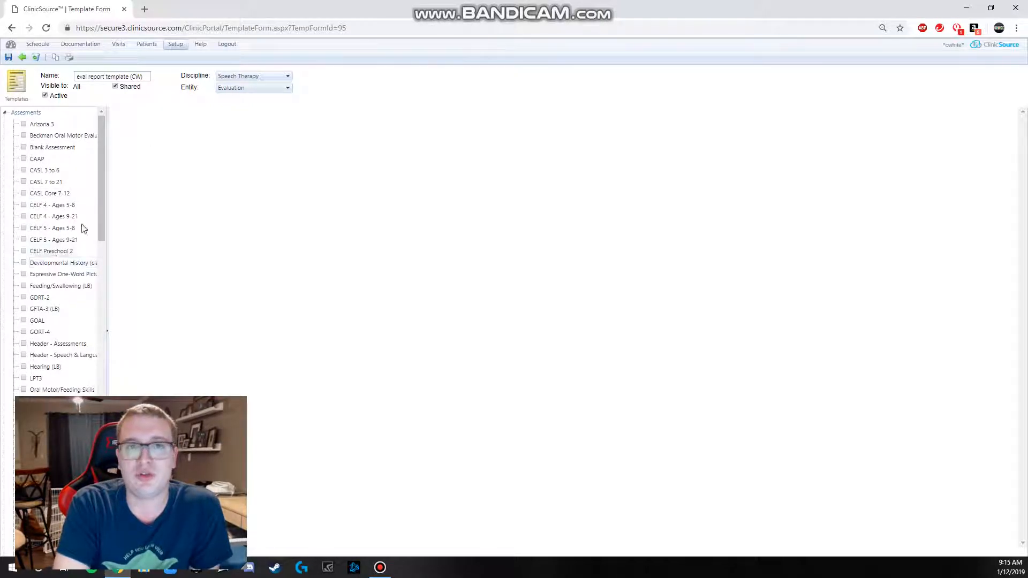
Switch the template's discipline to Physical Therapy and Occupational Therapy in turn to compare their components, ending on Speech Therapy.
click(245, 77)
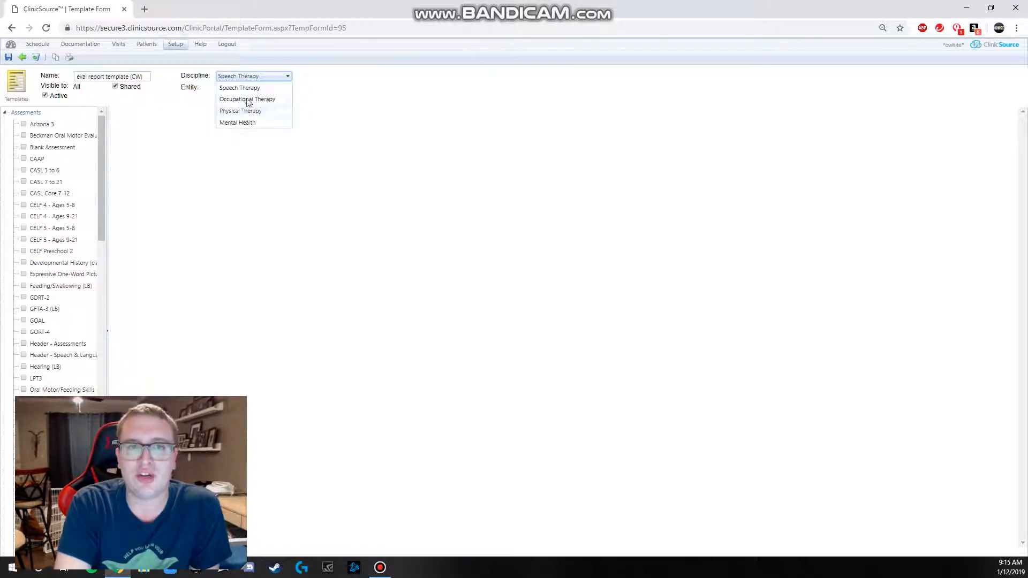
click(238, 110)
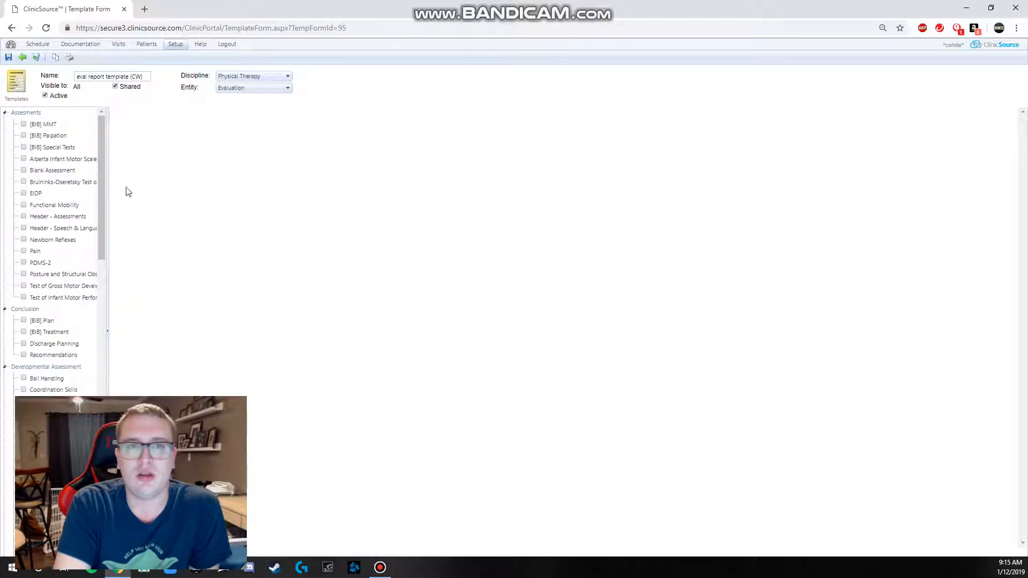
click(267, 78)
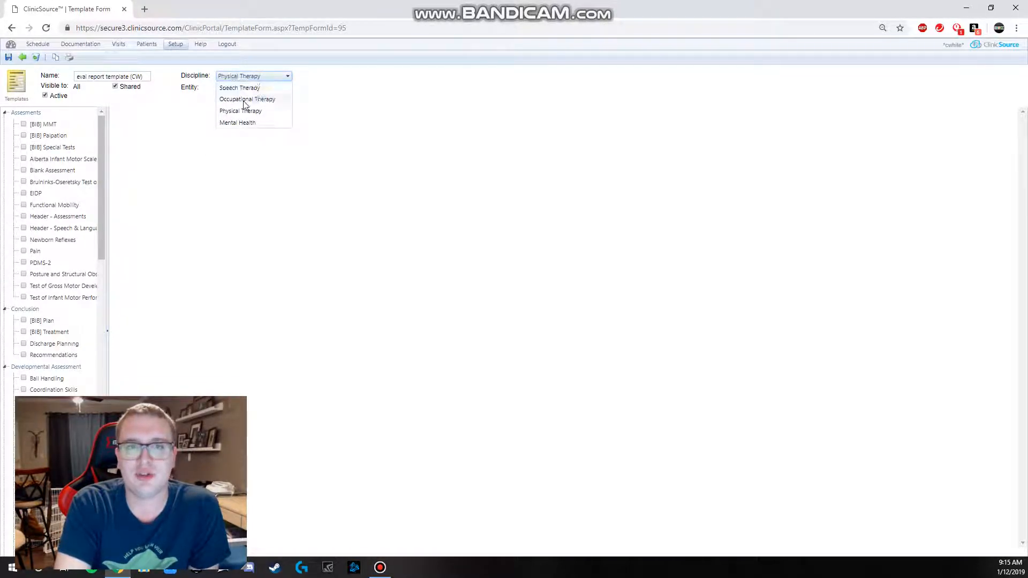
click(248, 100)
click(274, 77)
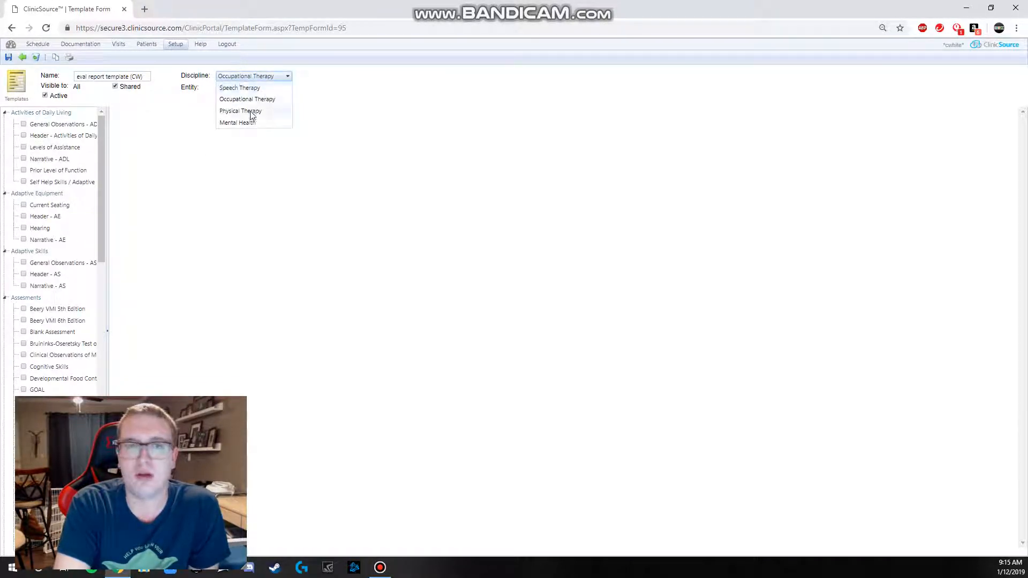
click(249, 88)
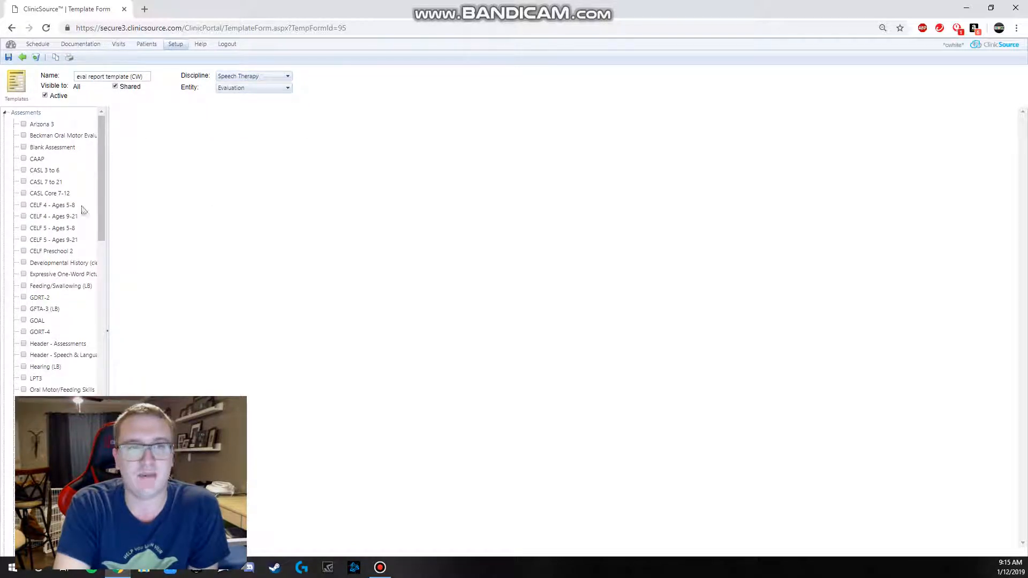
Add the Arizona 3 assessment to the template form and make an editable copy of its component.
click(24, 125)
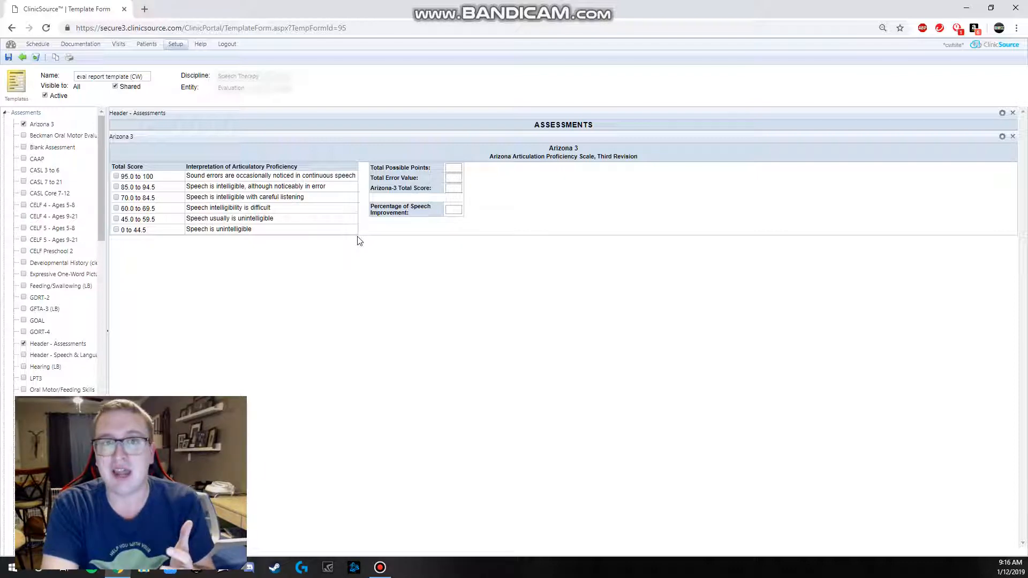
click(1003, 138)
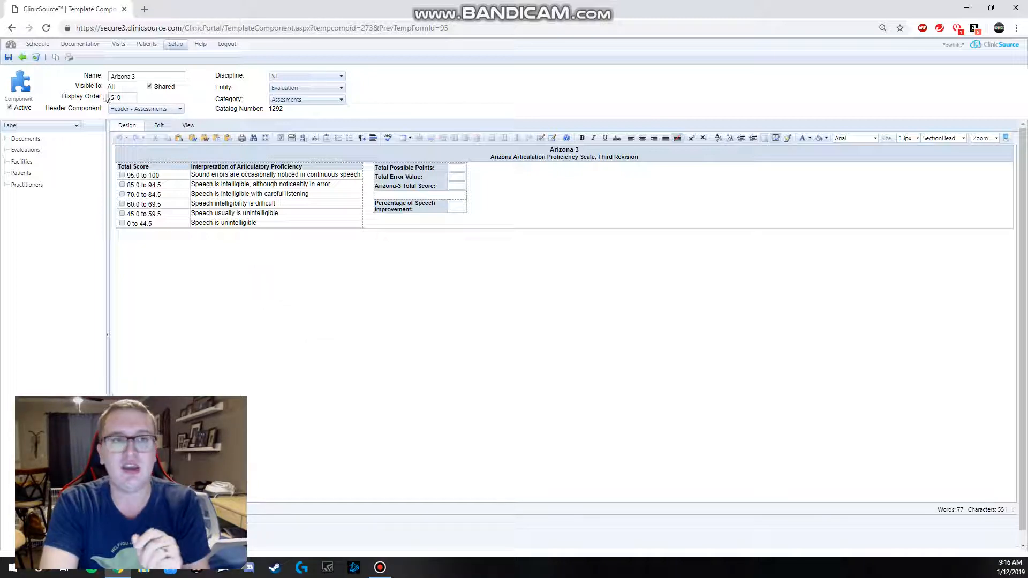
click(55, 61)
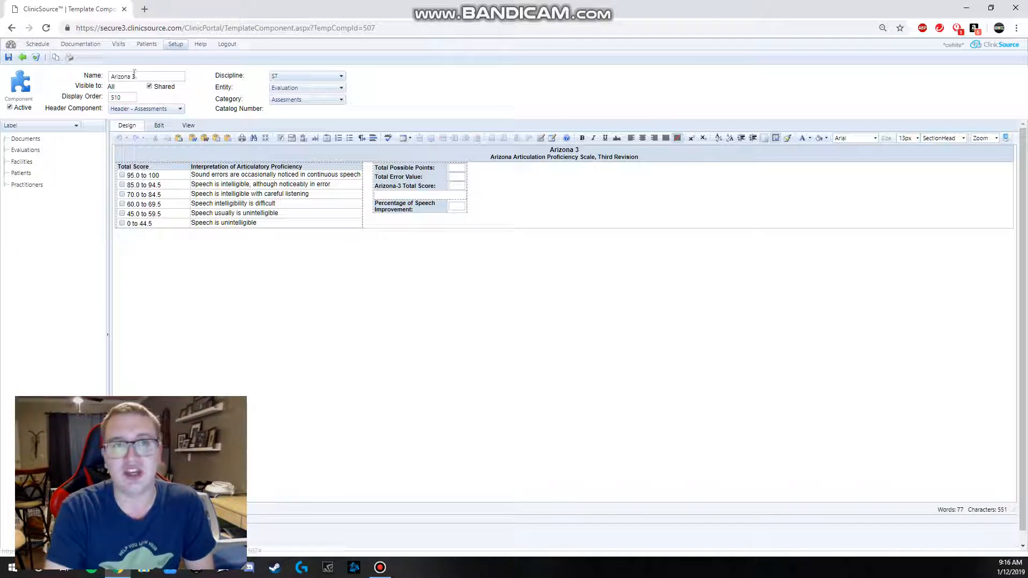
Rename the copied component as "(CW) Arizona 3".
click(111, 79)
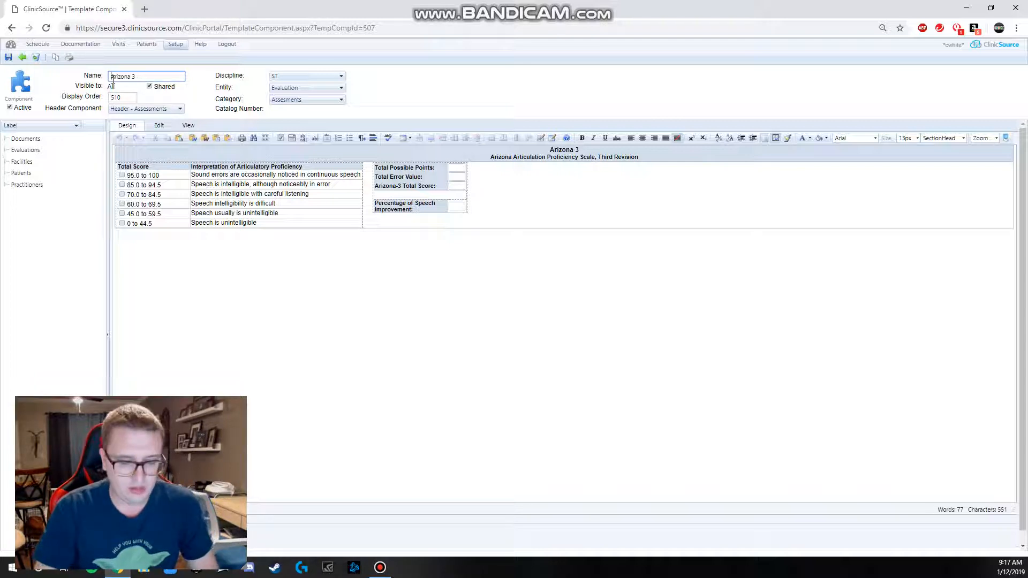
text(NEW)
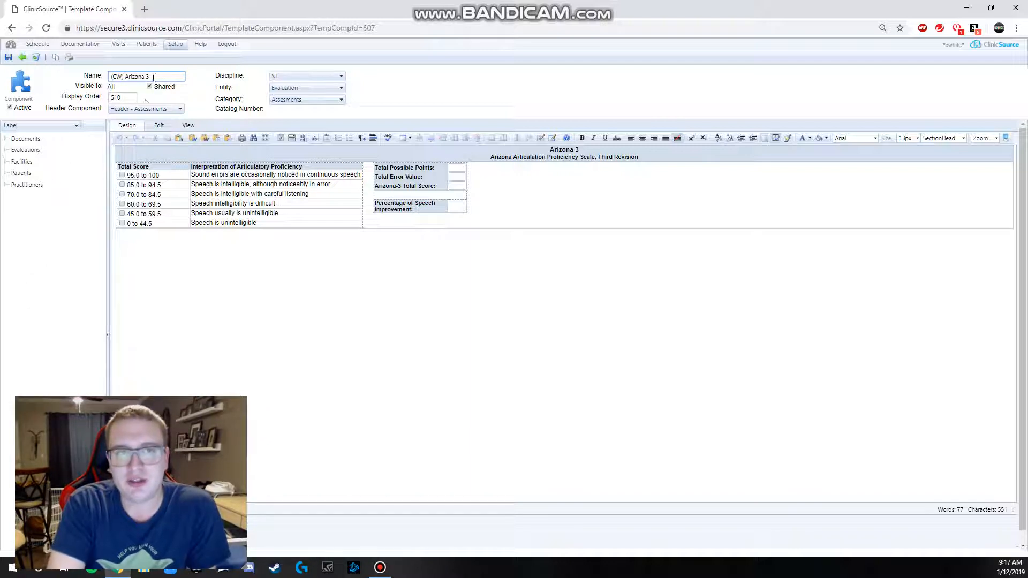
drag(123, 77, 109, 78)
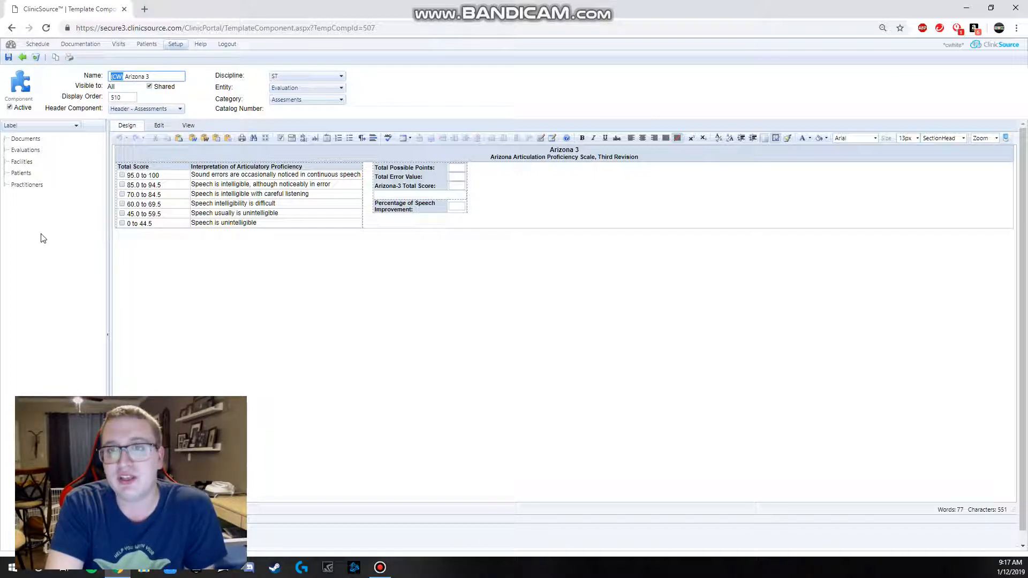
click(180, 77)
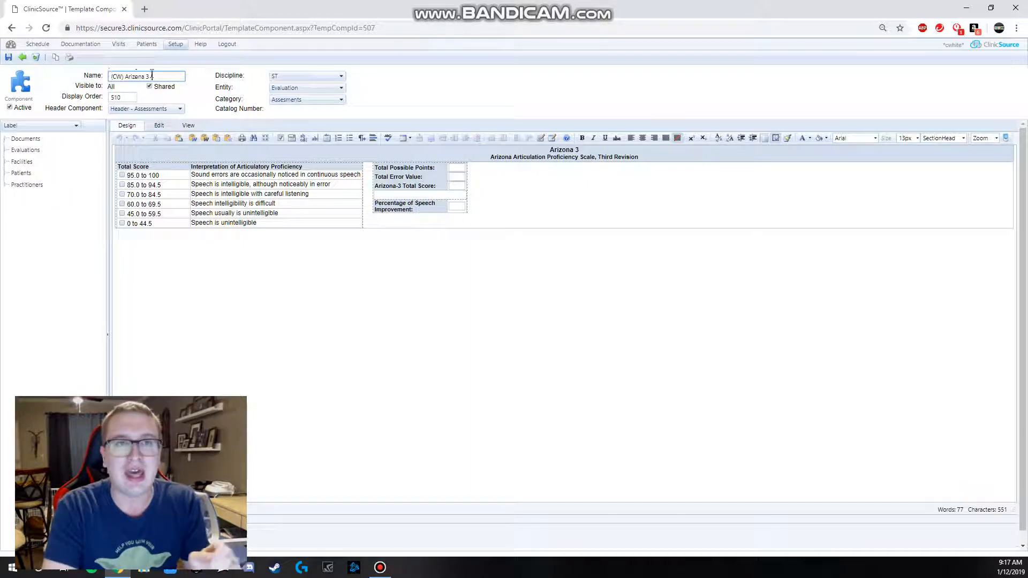
click(40, 255)
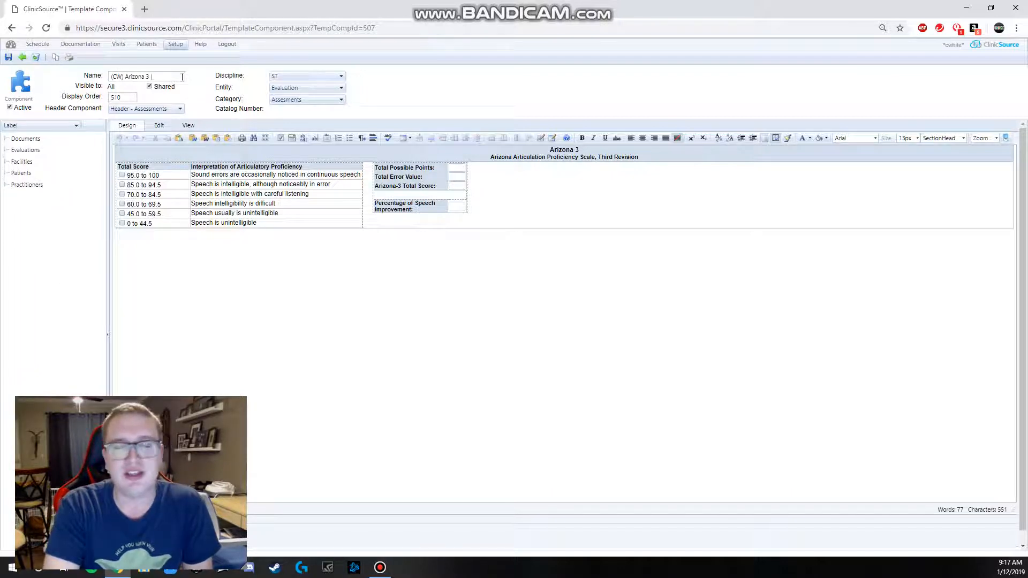
drag(183, 76, 108, 76)
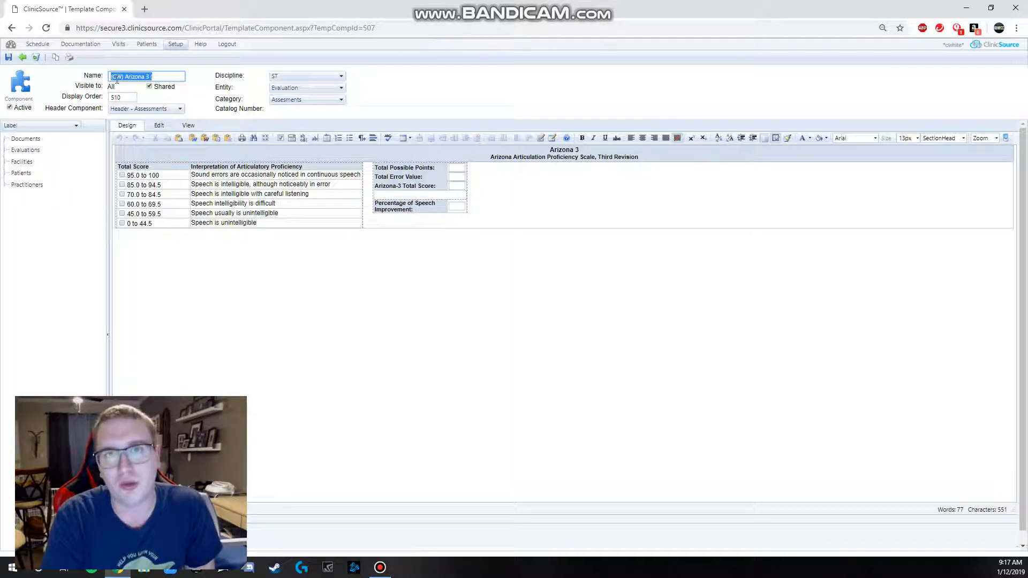
click(157, 76)
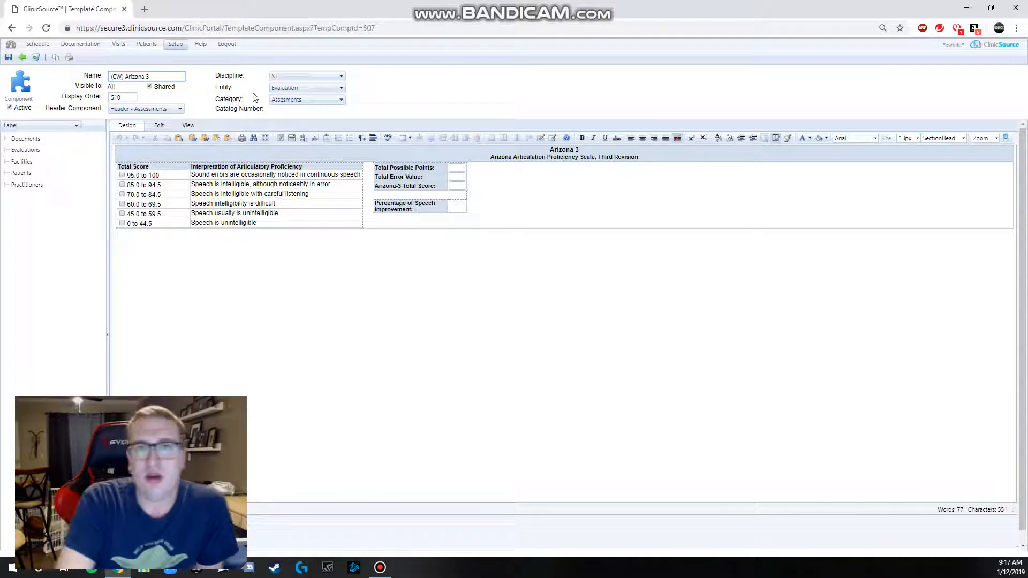
Review the category options available for the copied Arizona 3 component.
click(307, 100)
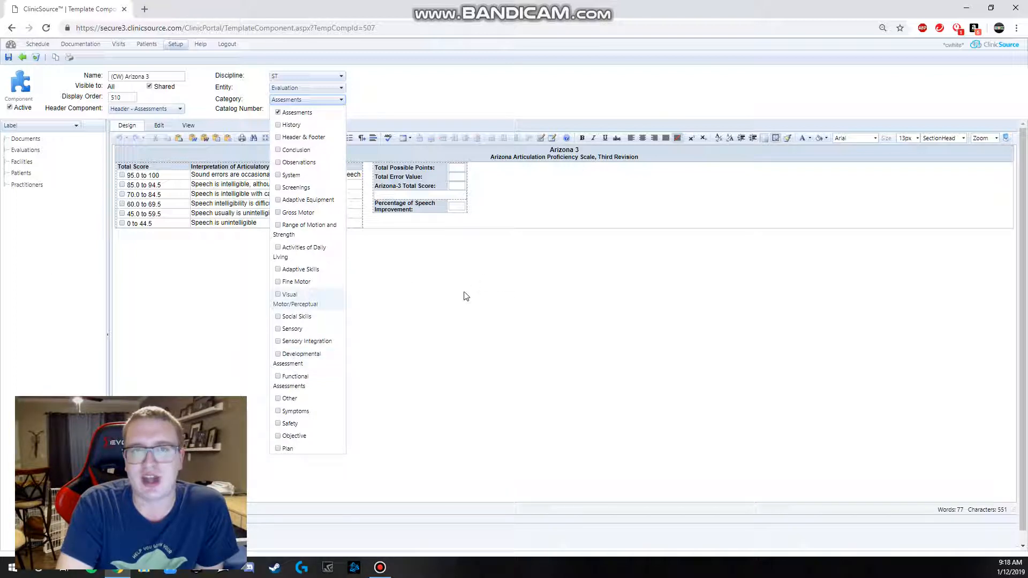
click(321, 294)
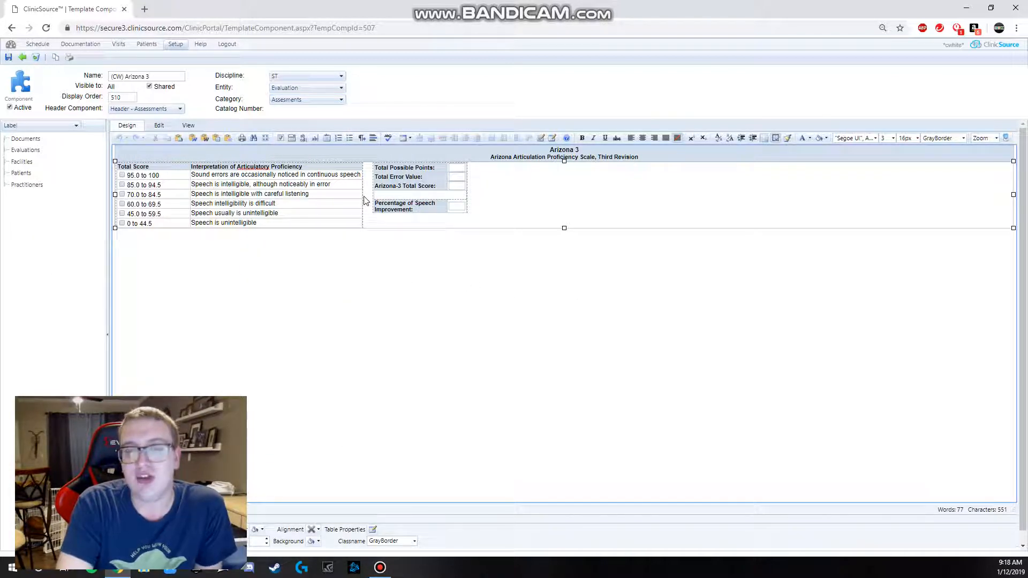
Set the font size of the component's entire content to 16px.
right_click(407, 150)
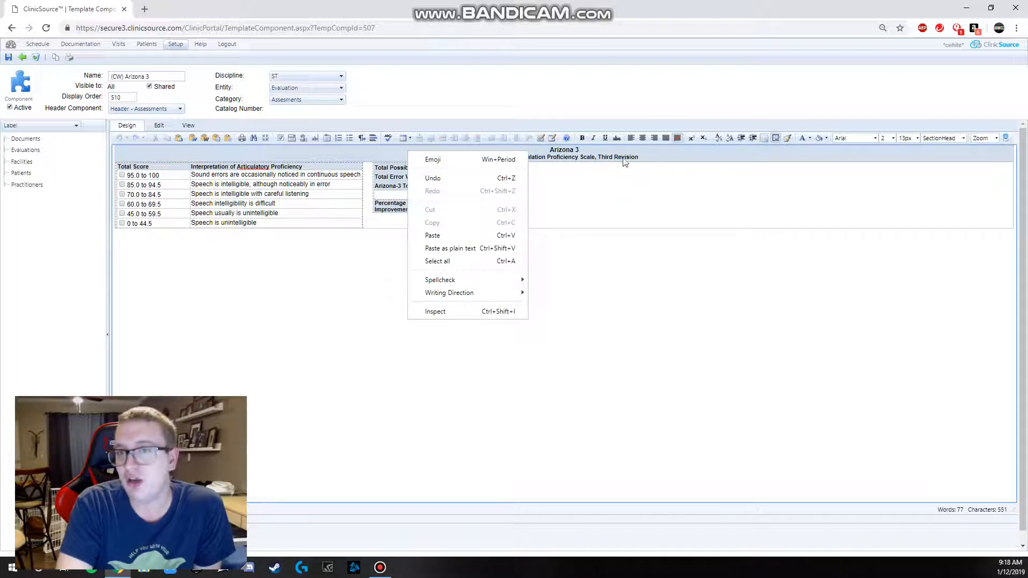
key(Escape)
click(265, 138)
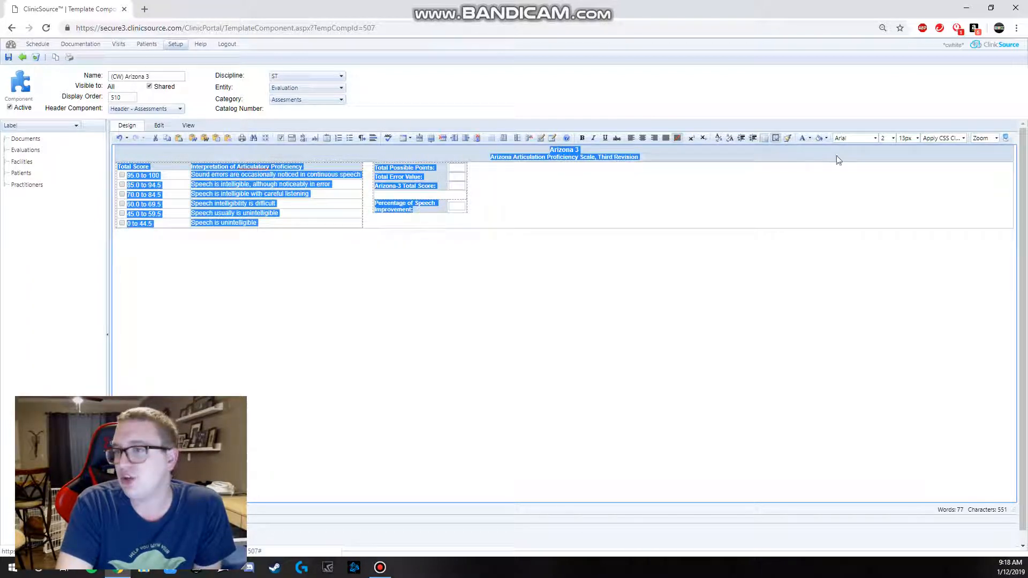
click(857, 141)
click(918, 141)
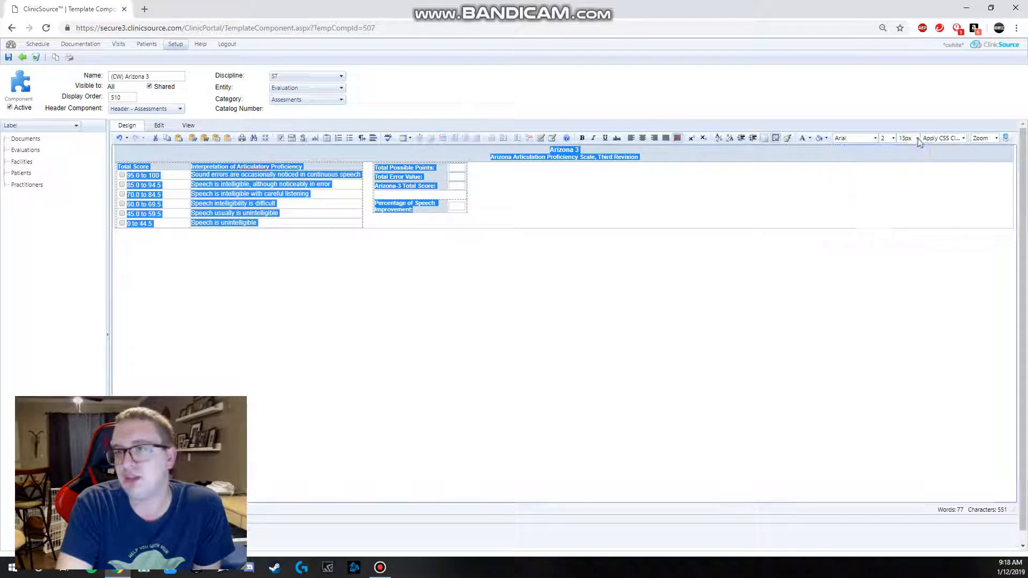
click(918, 141)
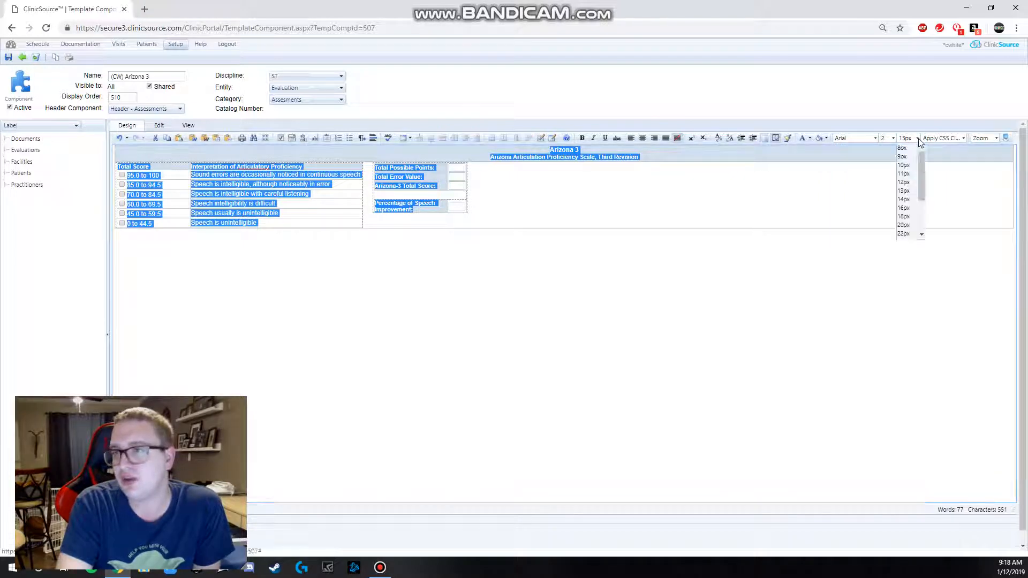
click(912, 206)
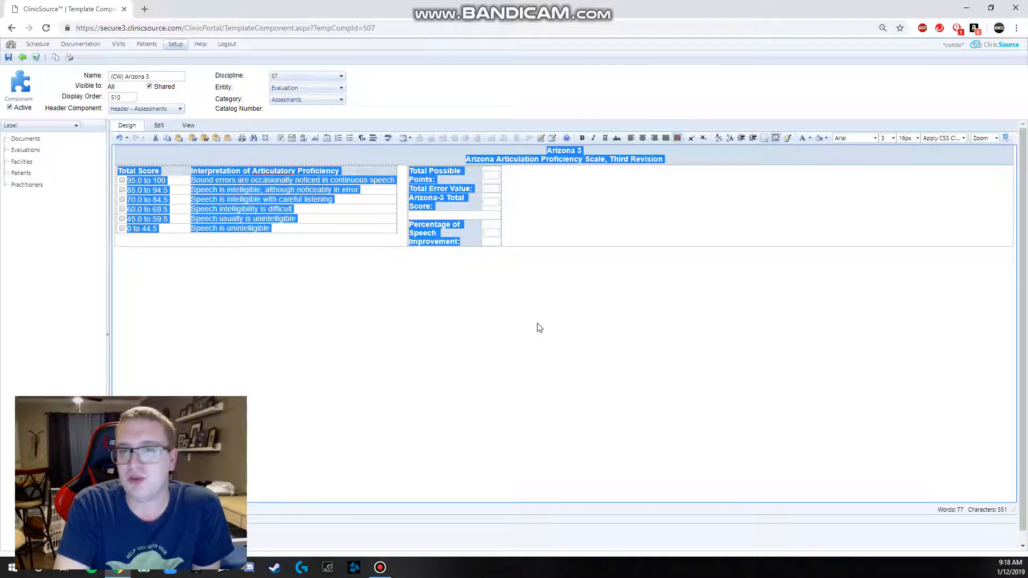
Widen the table holding the total points, error value and score fields until it nearly fills the component's width.
click(558, 218)
click(473, 203)
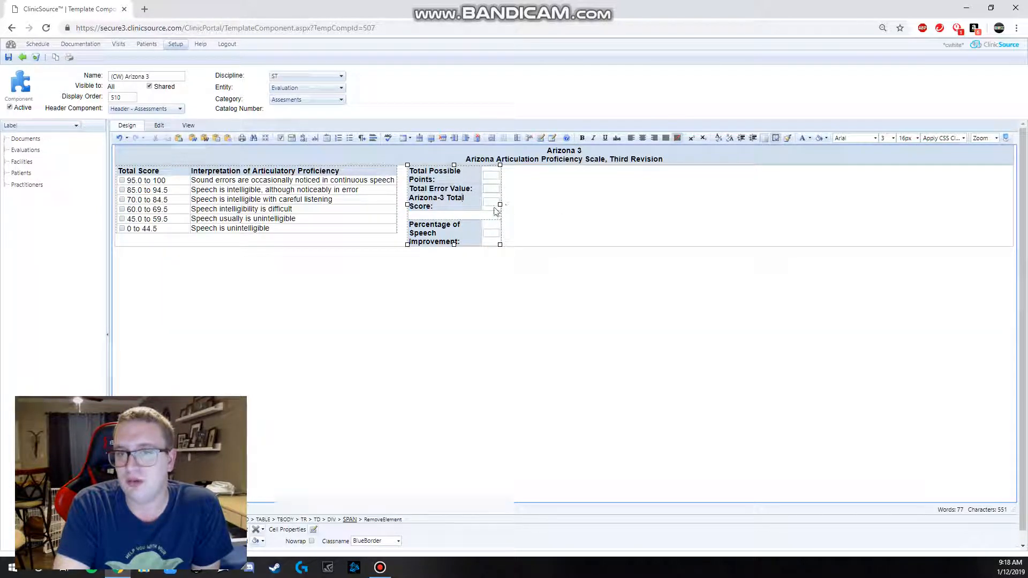
drag(499, 205, 976, 206)
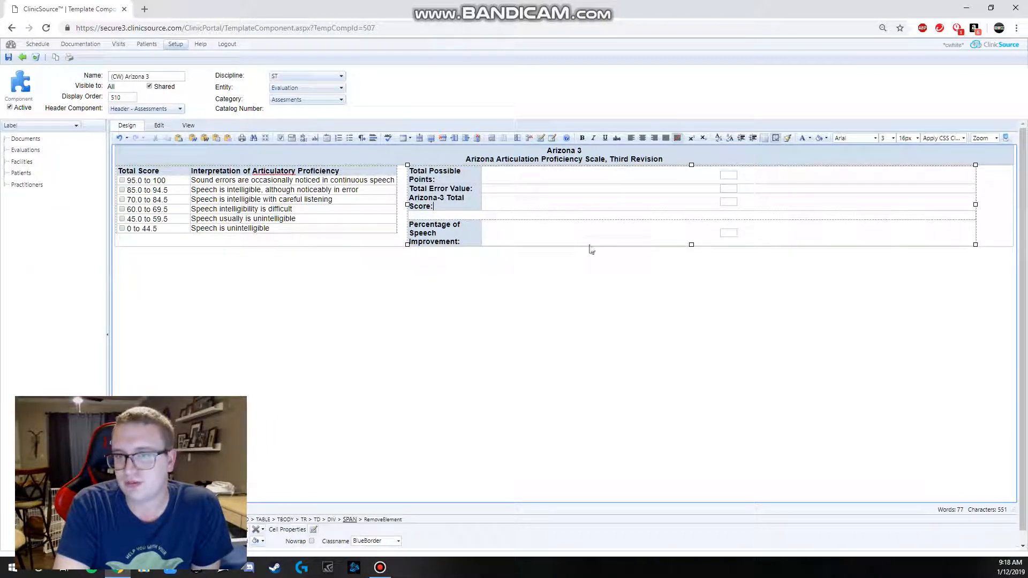
drag(691, 245, 689, 233)
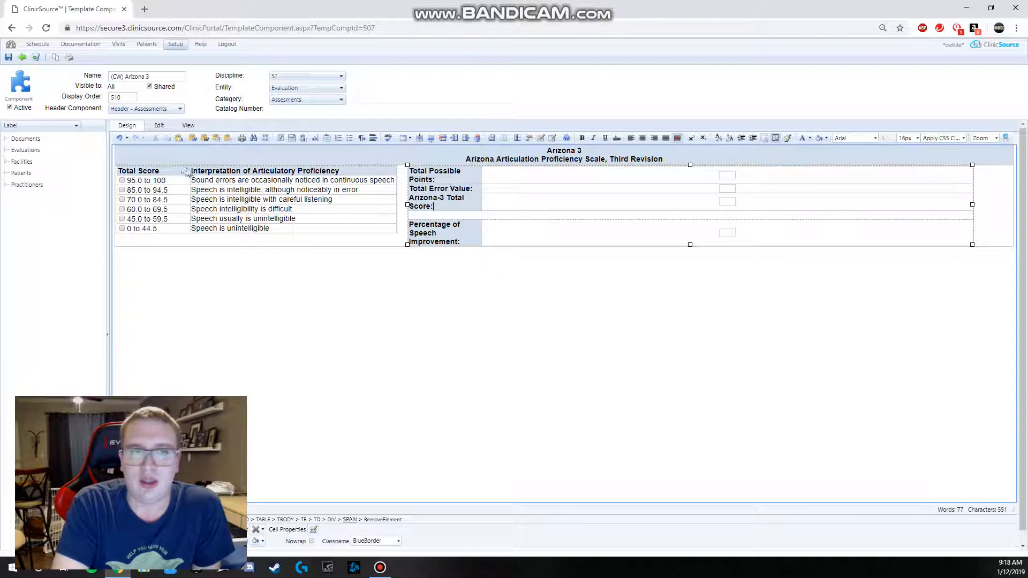
Add the clinician's first name on a new line beneath the Arizona 3 heading, and save the component with automatic width correction.
click(564, 166)
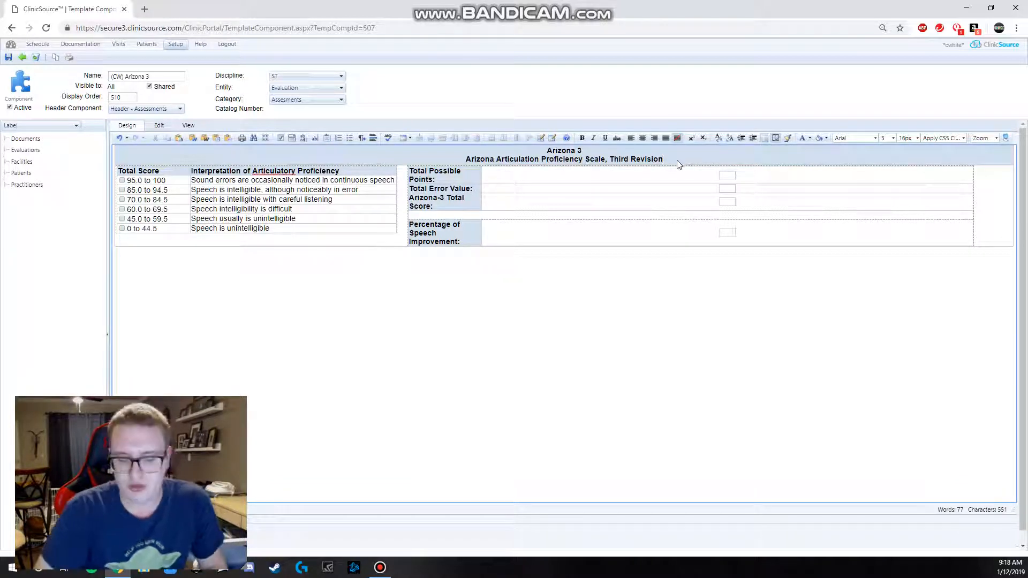
key(Return)
text(Cameron)
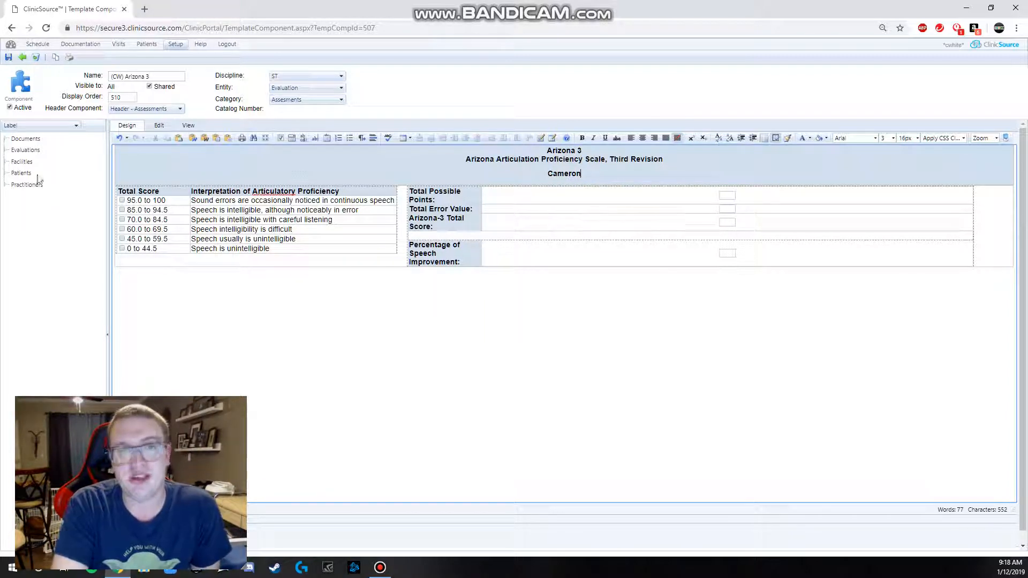
click(187, 240)
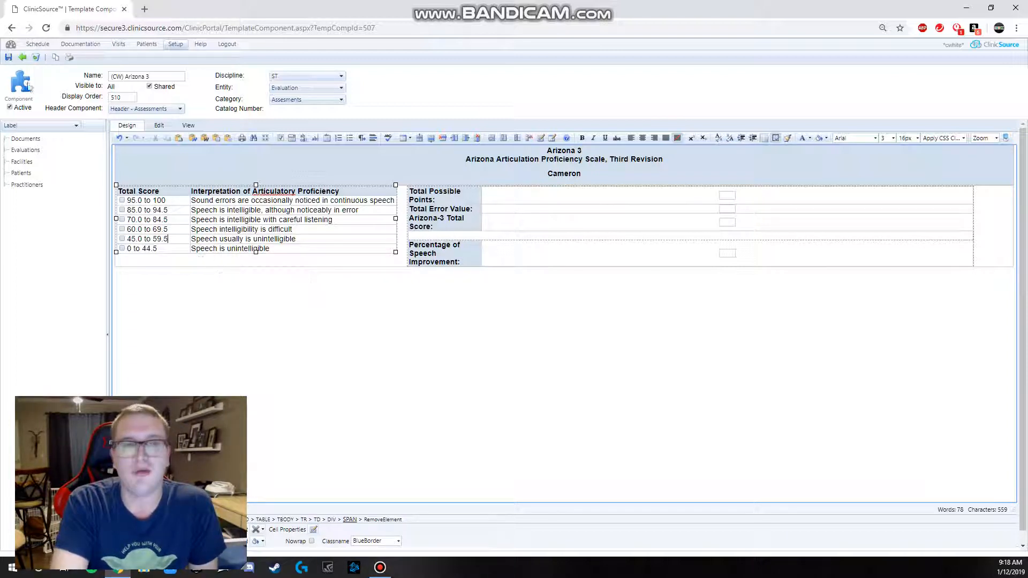
click(8, 58)
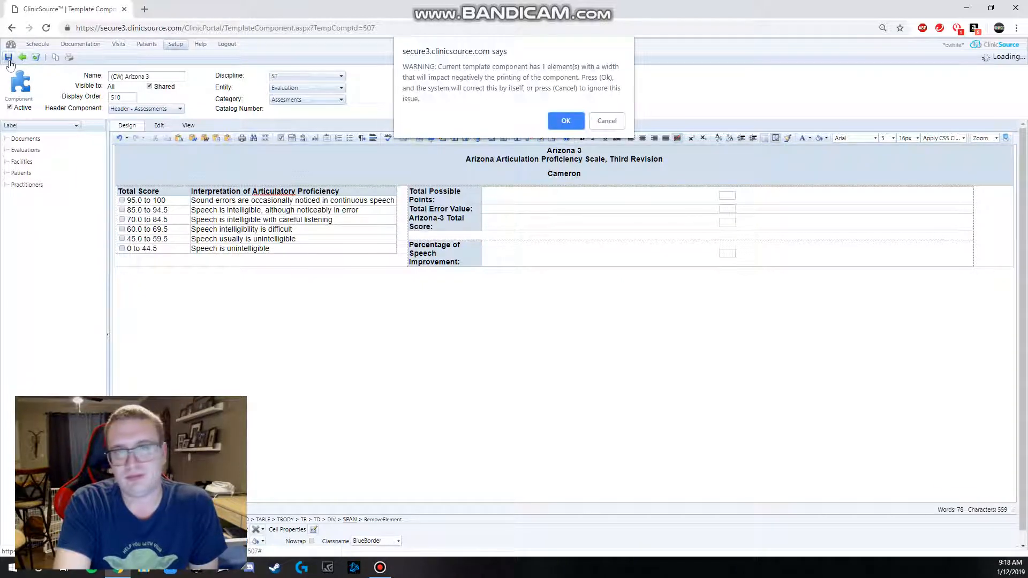
click(565, 121)
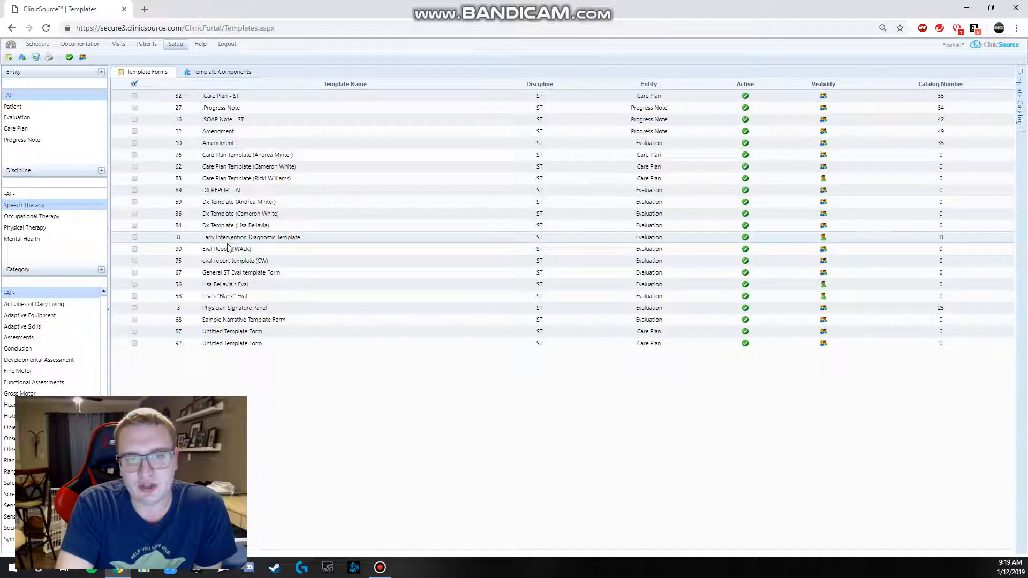
Open the "eval report template (CW)" form and replace its original Arizona 3 component with (CW) Arizona 3.
double_click(221, 266)
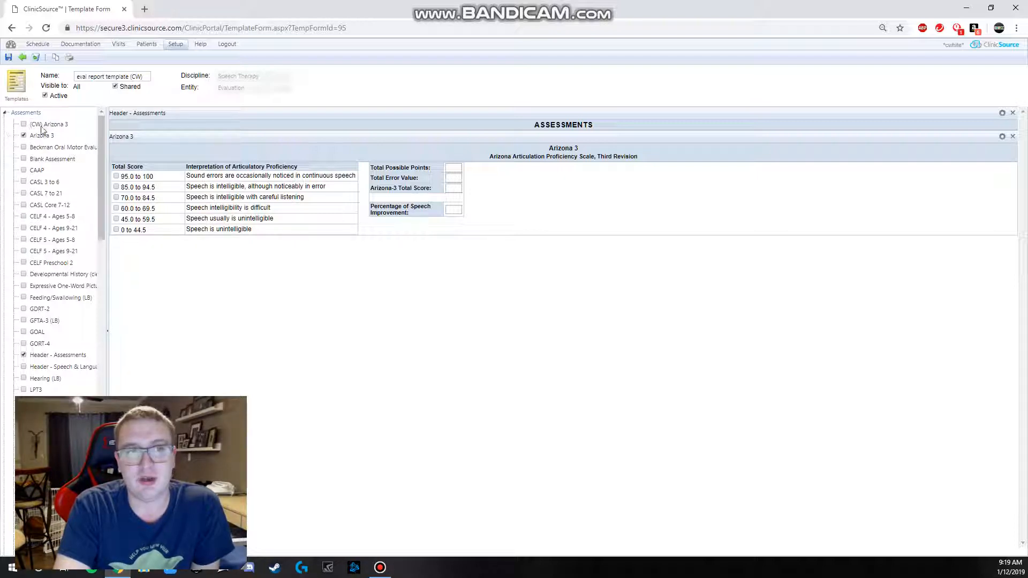
click(24, 124)
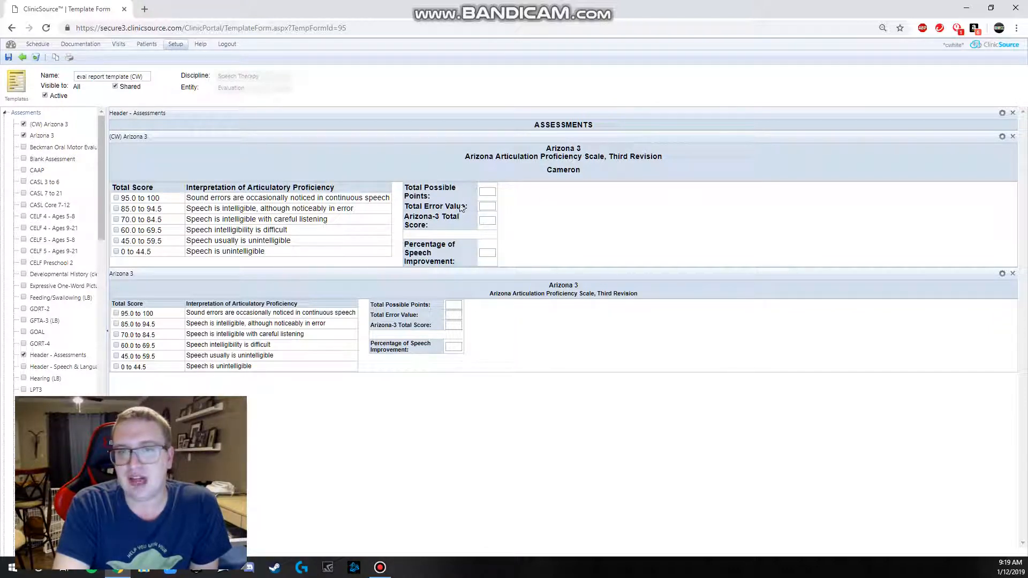
drag(188, 199, 355, 210)
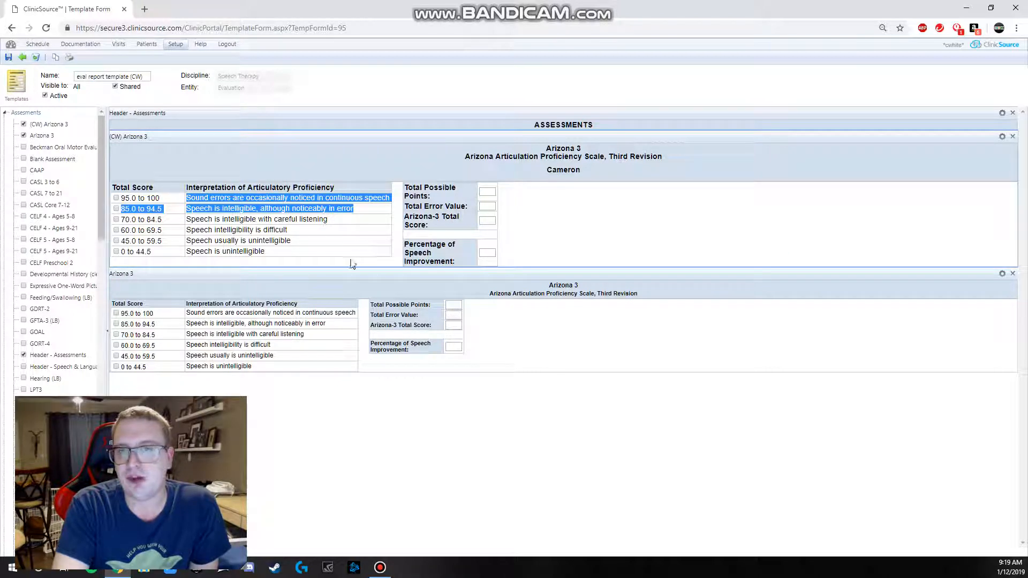
click(351, 260)
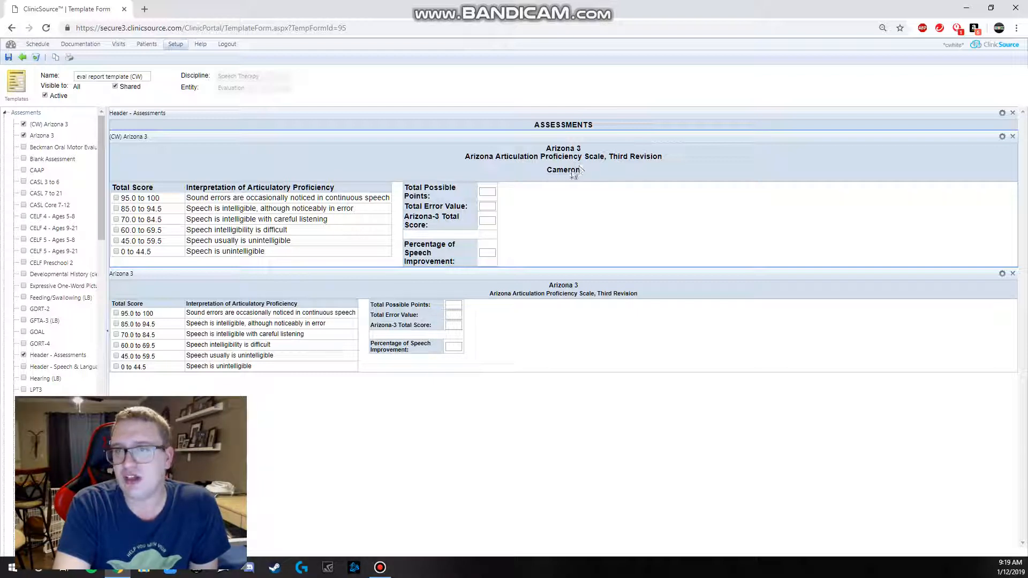
click(24, 136)
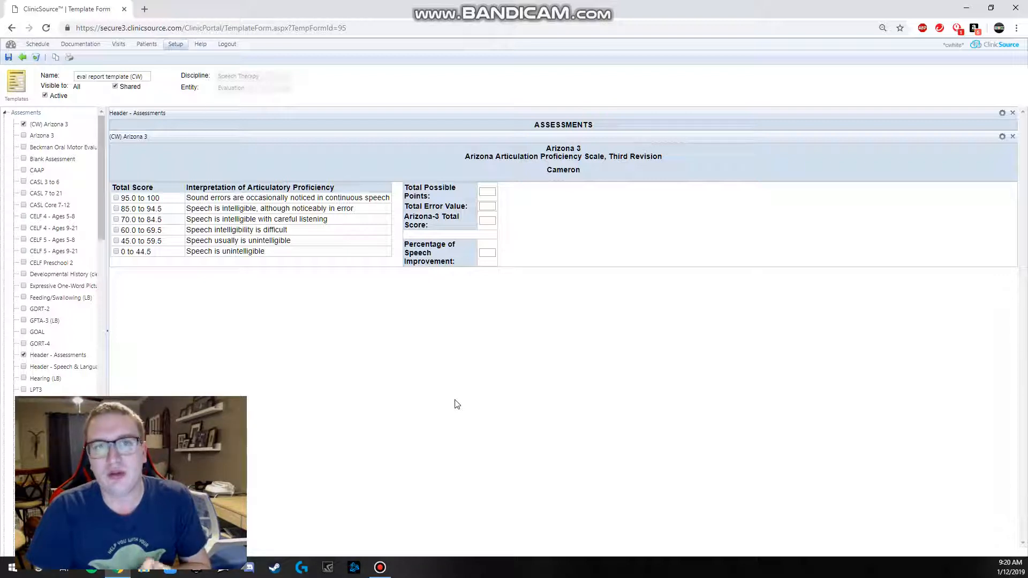
Preview the ST Eval Header component in the template form and remove it again.
scroll(38, 302, down, 8)
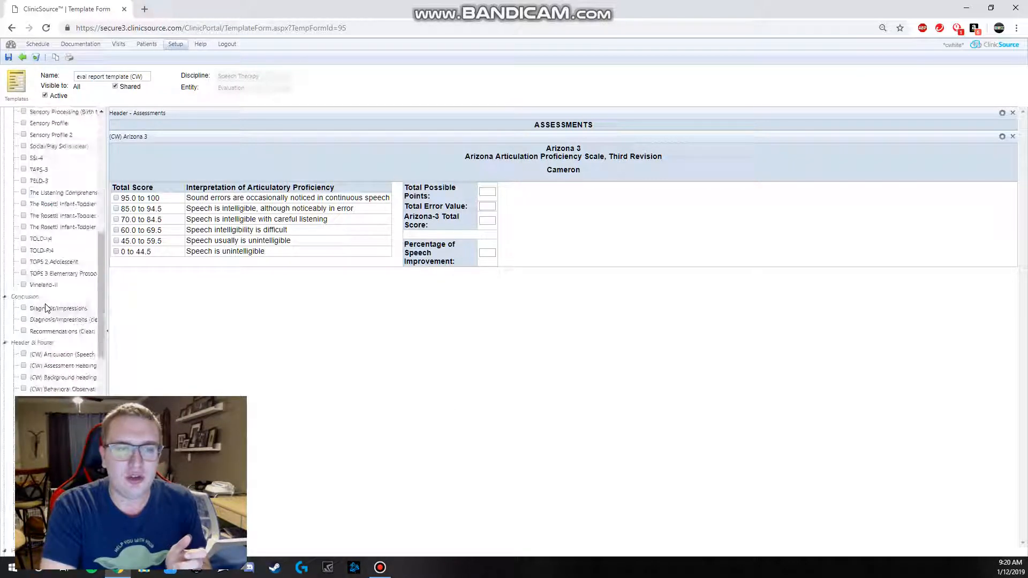
scroll(56, 305, down, 5)
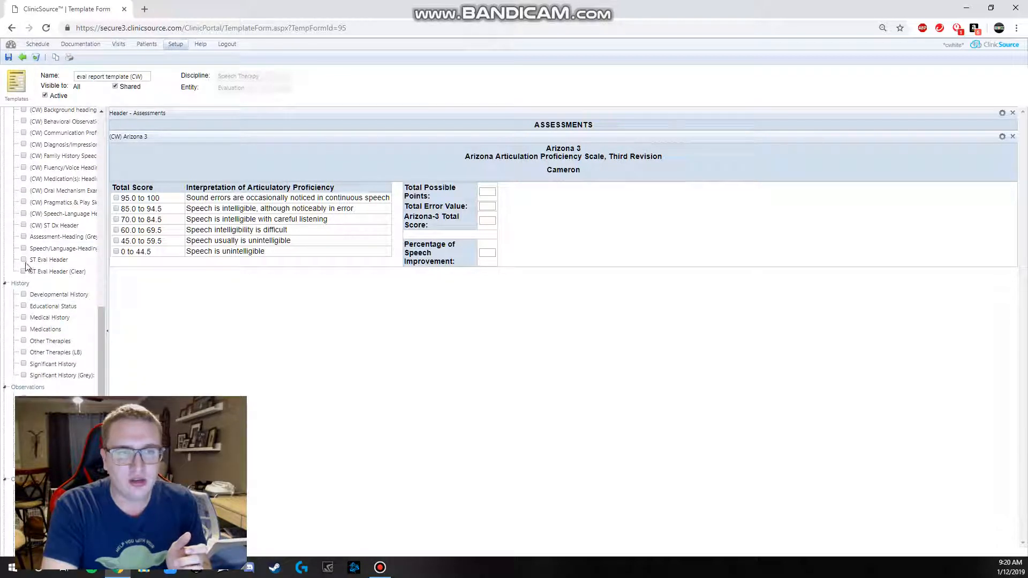
click(23, 259)
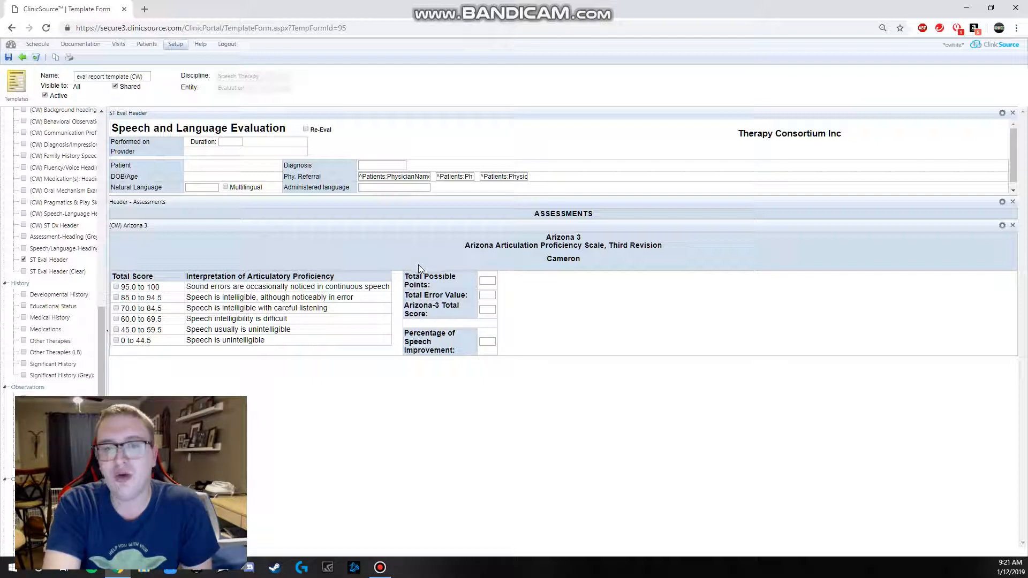
click(23, 260)
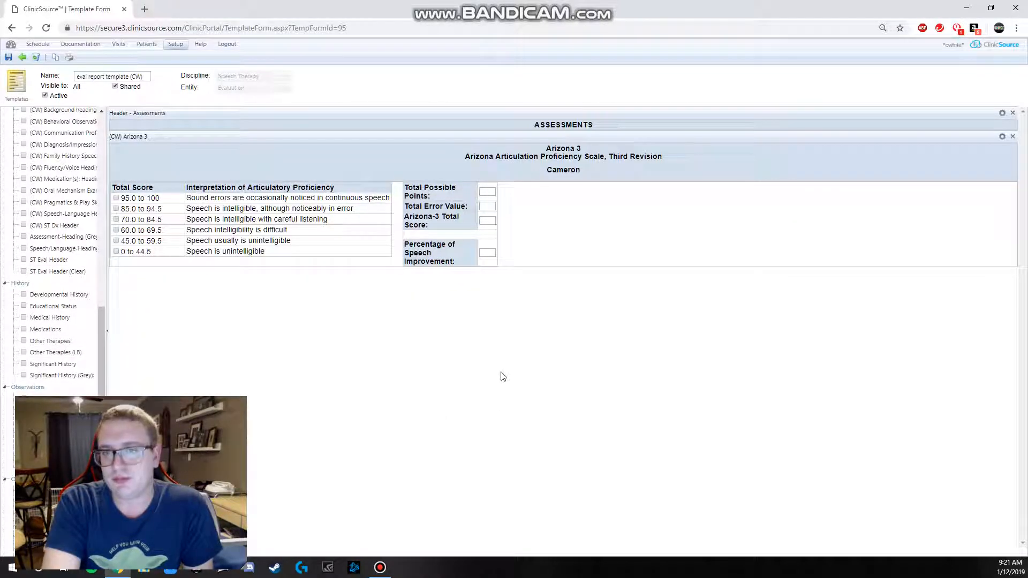